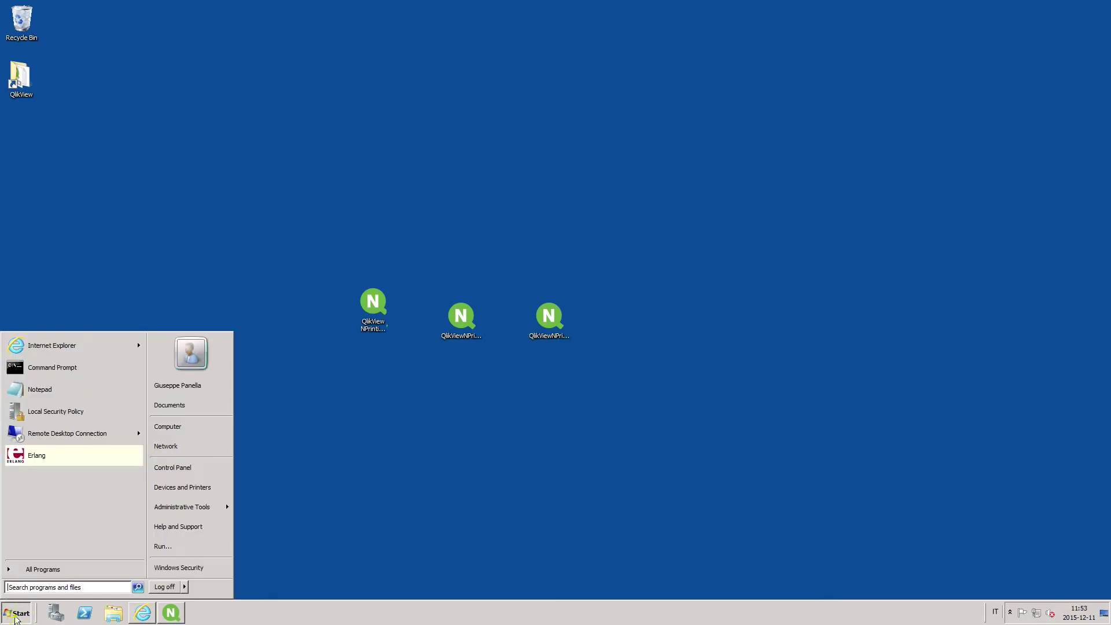
- Open Local Users and Groups and show the Users list
text(user)
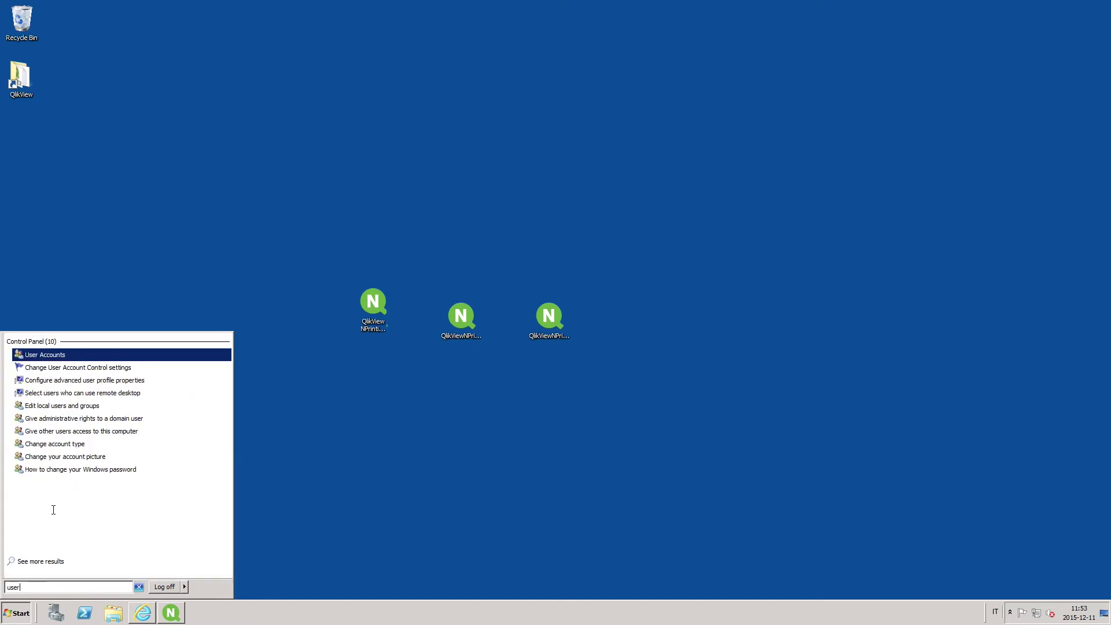
click(58, 406)
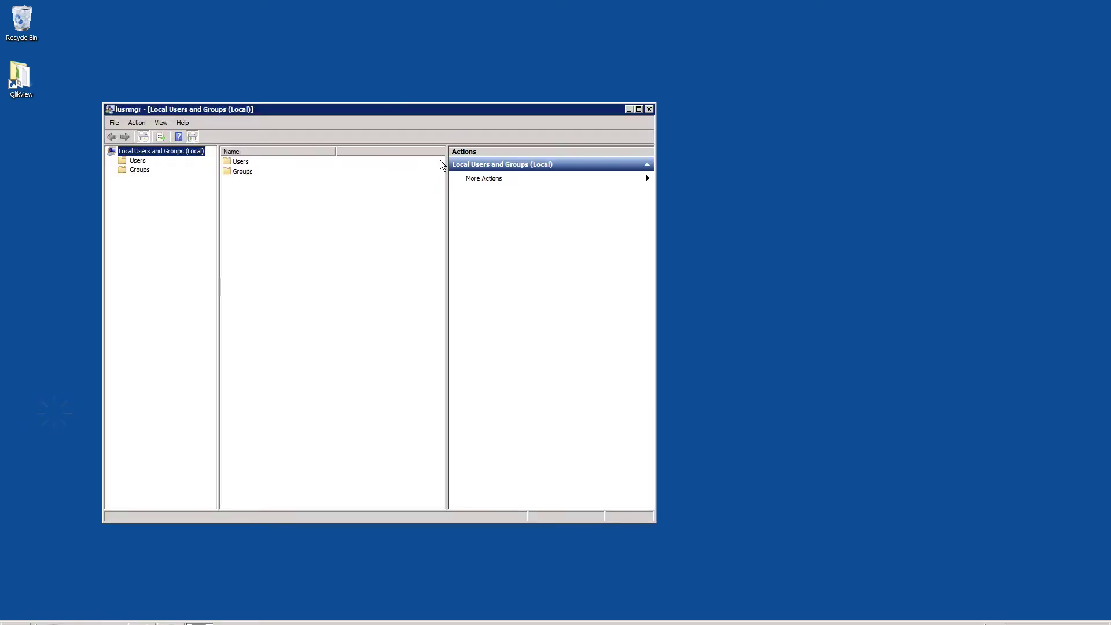
double_click(246, 165)
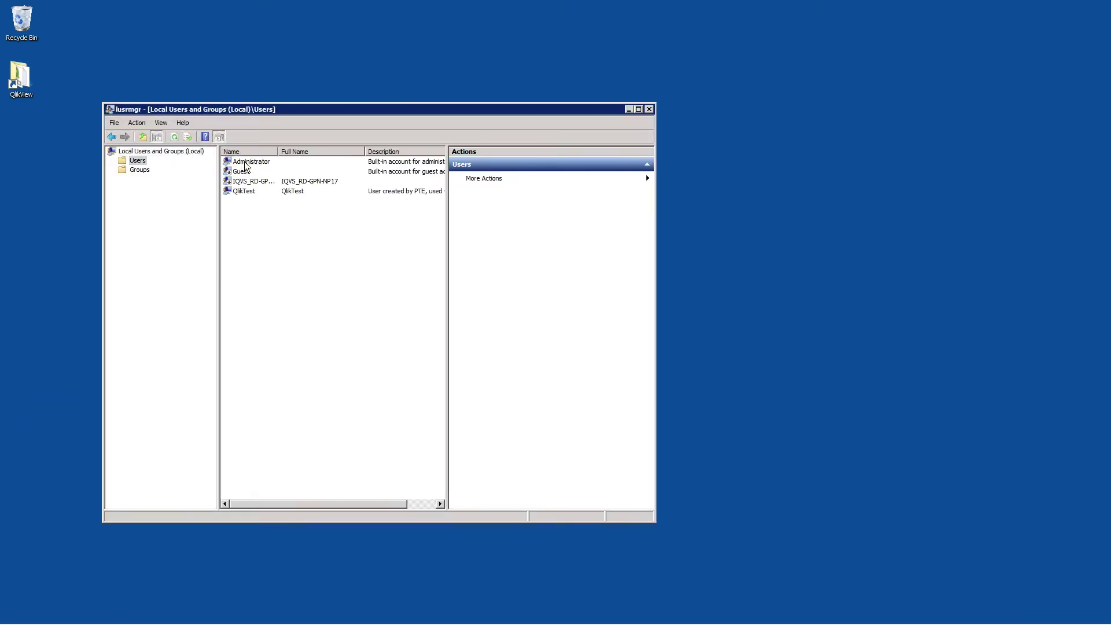
click(248, 208)
- Create the local user NPadmin with a confirmed password
right_click(248, 209)
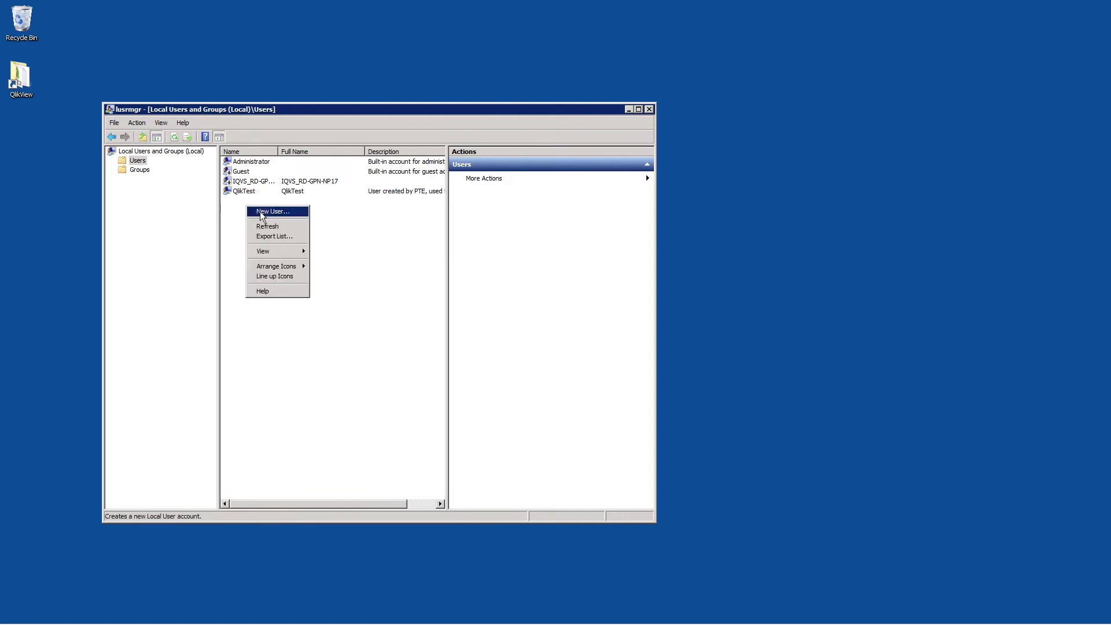
click(257, 213)
text(NPadmin)
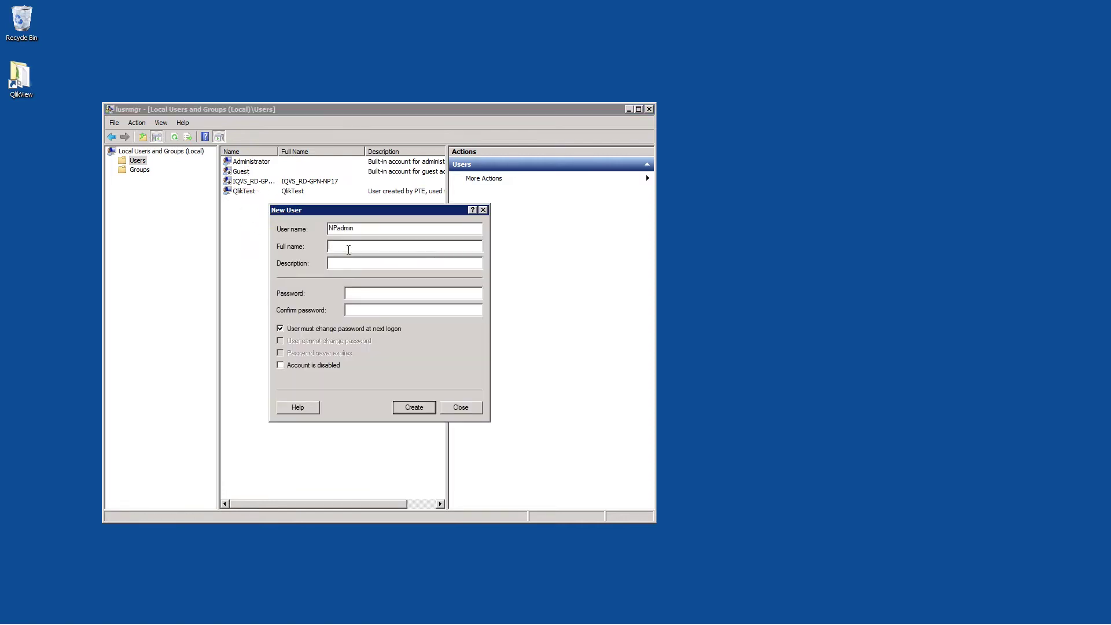
text(*****)
key(Tab)
text(*****)
click(413, 408)
click(461, 410)
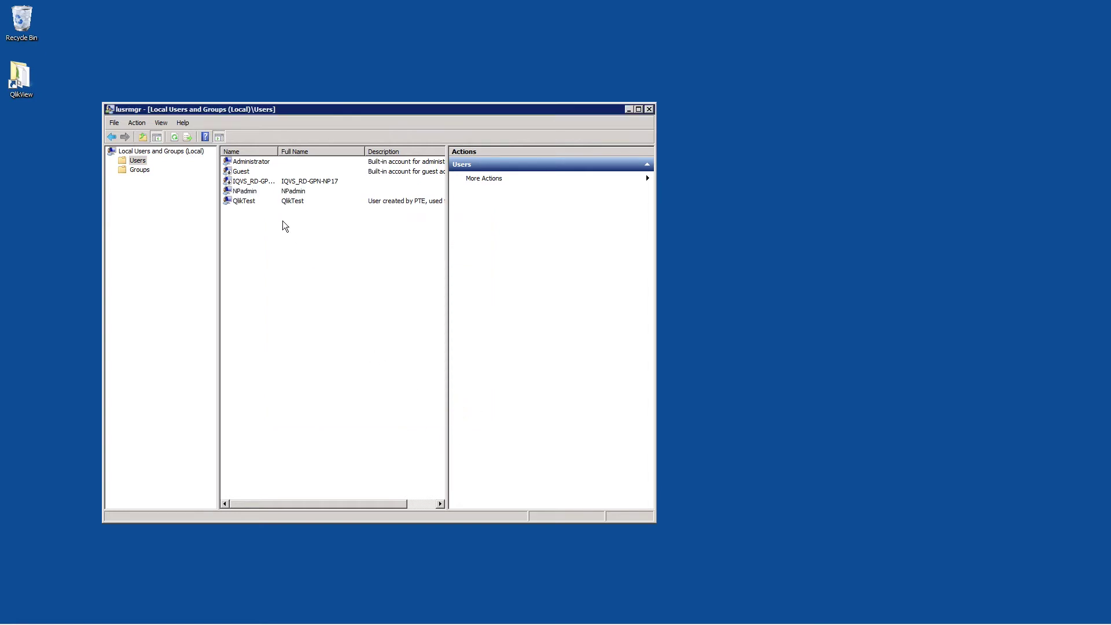
- Add NPadmin to the local Administrators group using the advanced account search
click(244, 193)
click(140, 171)
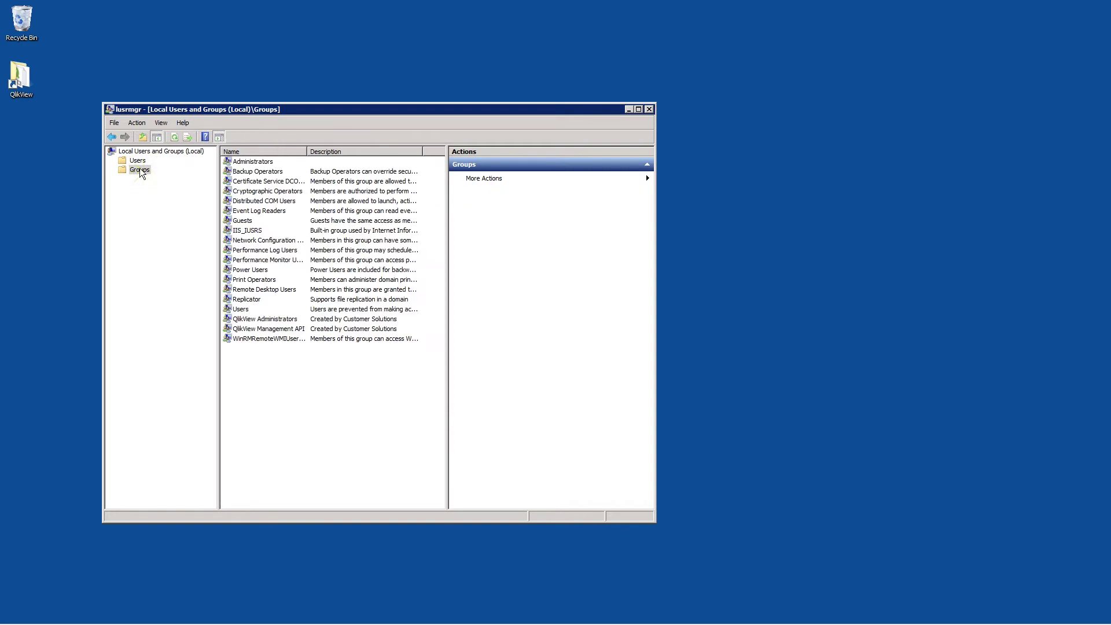
double_click(251, 163)
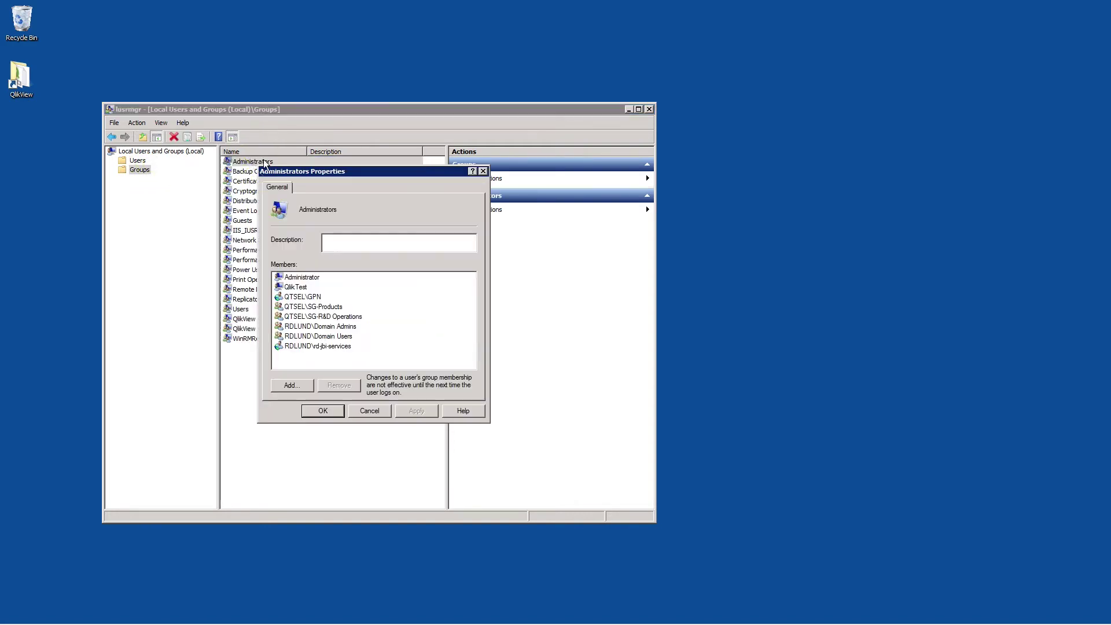
click(290, 390)
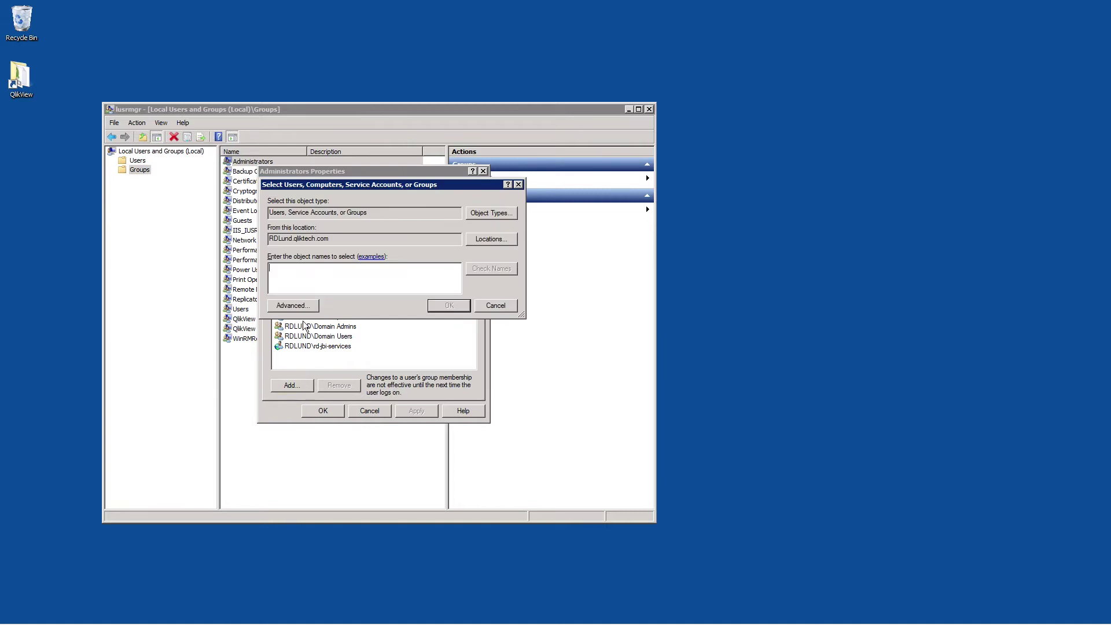
click(300, 306)
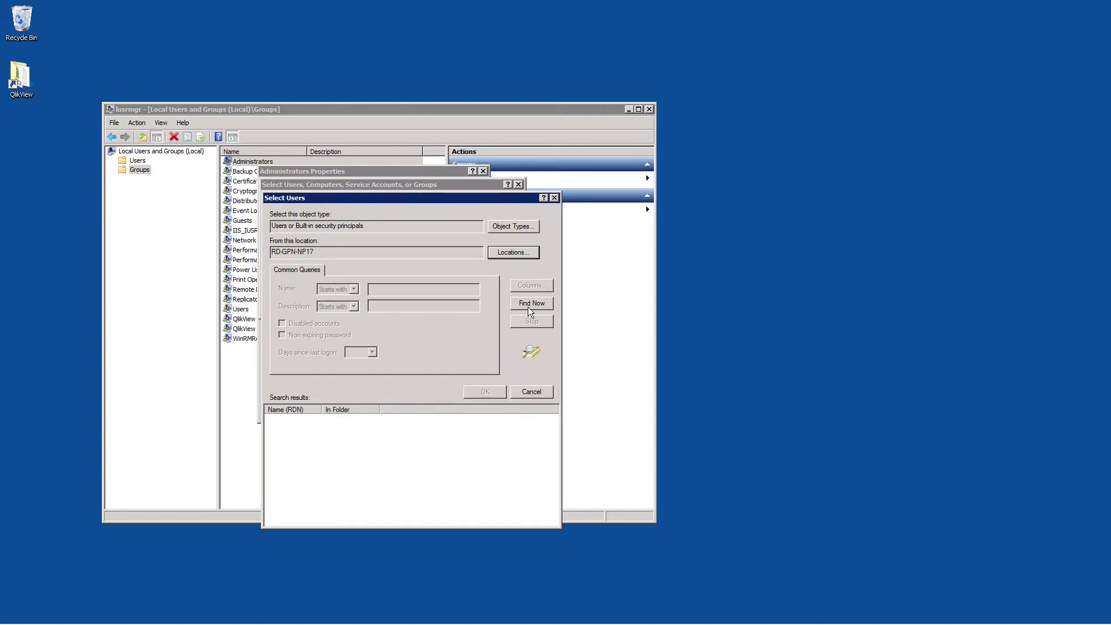
click(530, 305)
drag(554, 438, 554, 516)
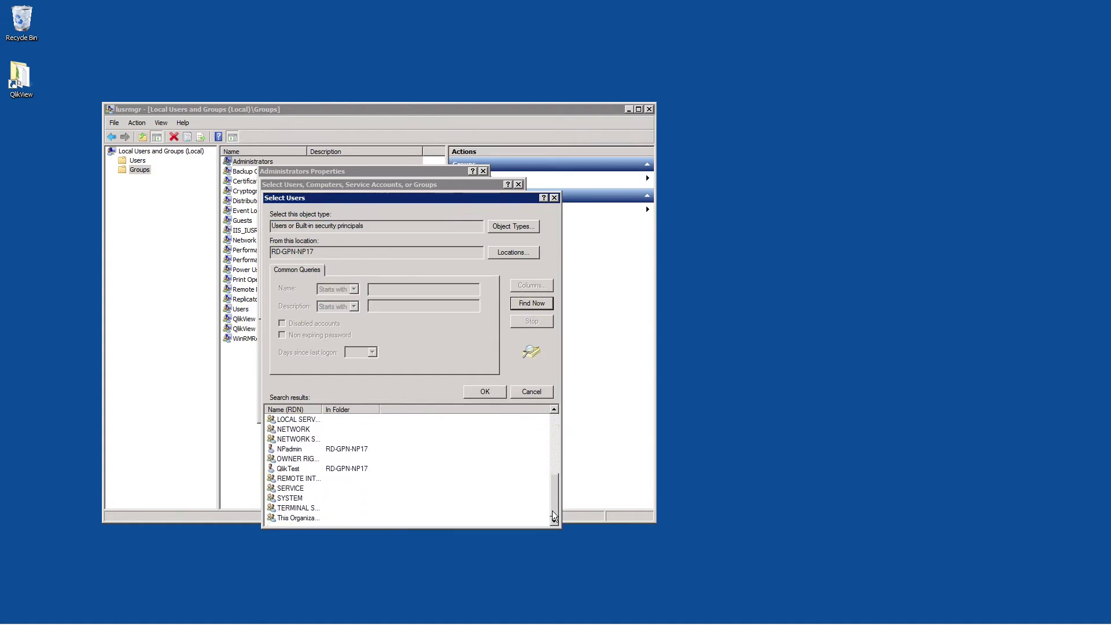
click(290, 449)
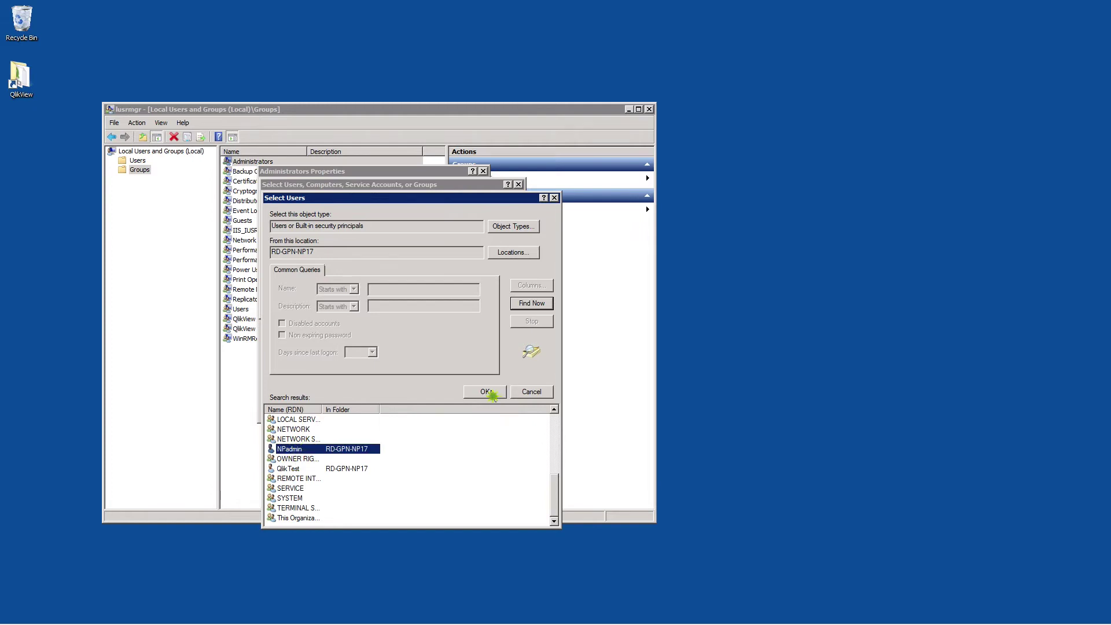
click(486, 393)
click(446, 304)
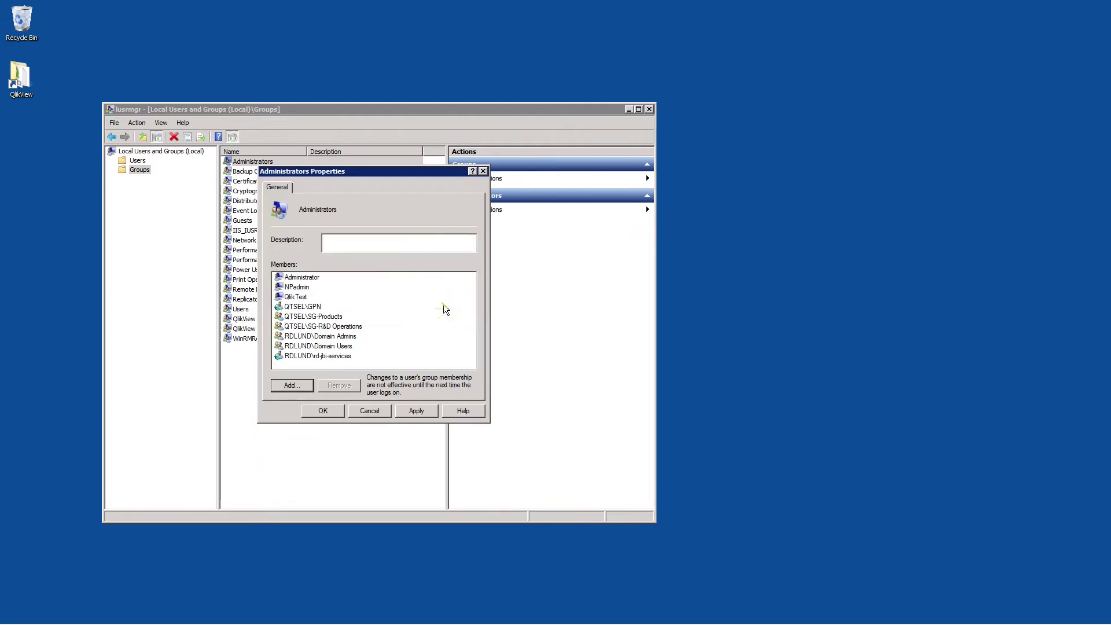
click(334, 413)
- Close Local Users and Groups and launch Local Security Policy from Administrative Tools
click(649, 109)
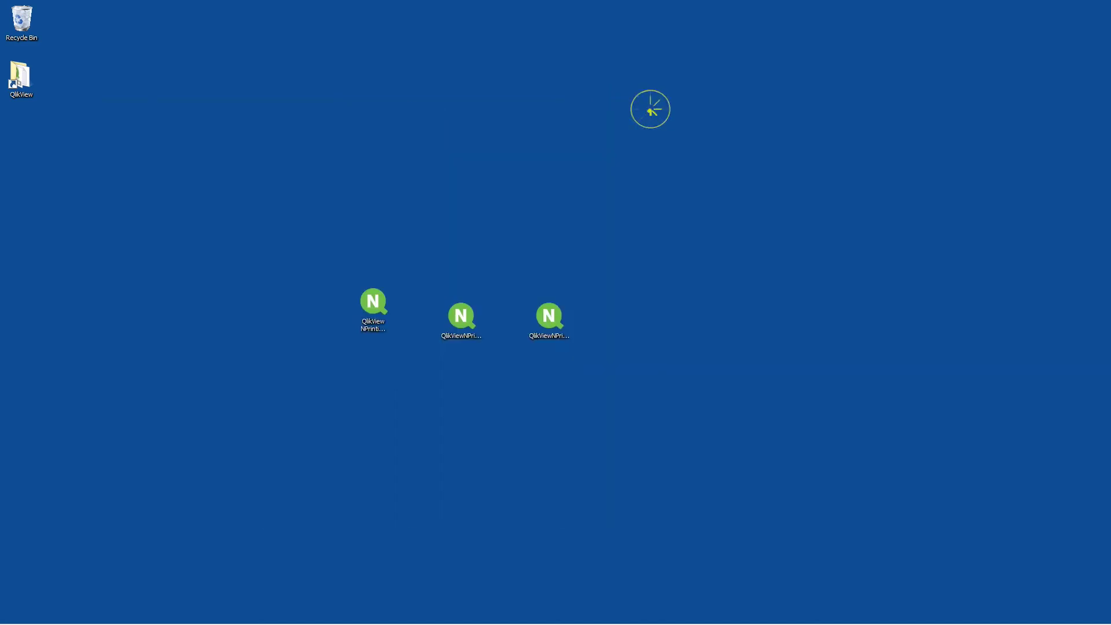
click(26, 617)
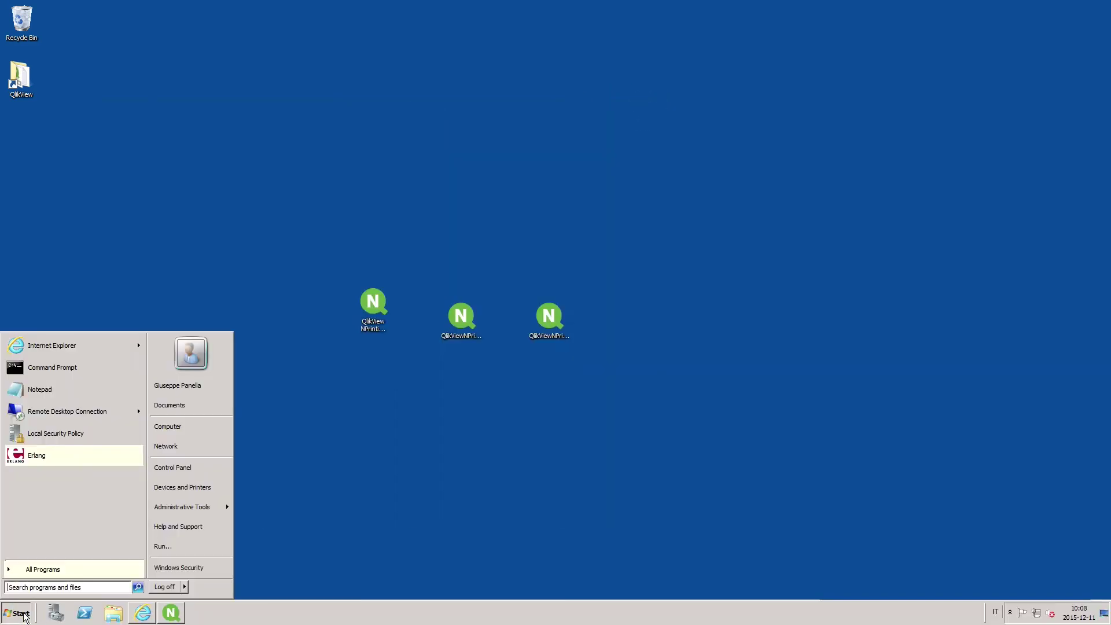
click(43, 590)
text(admin)
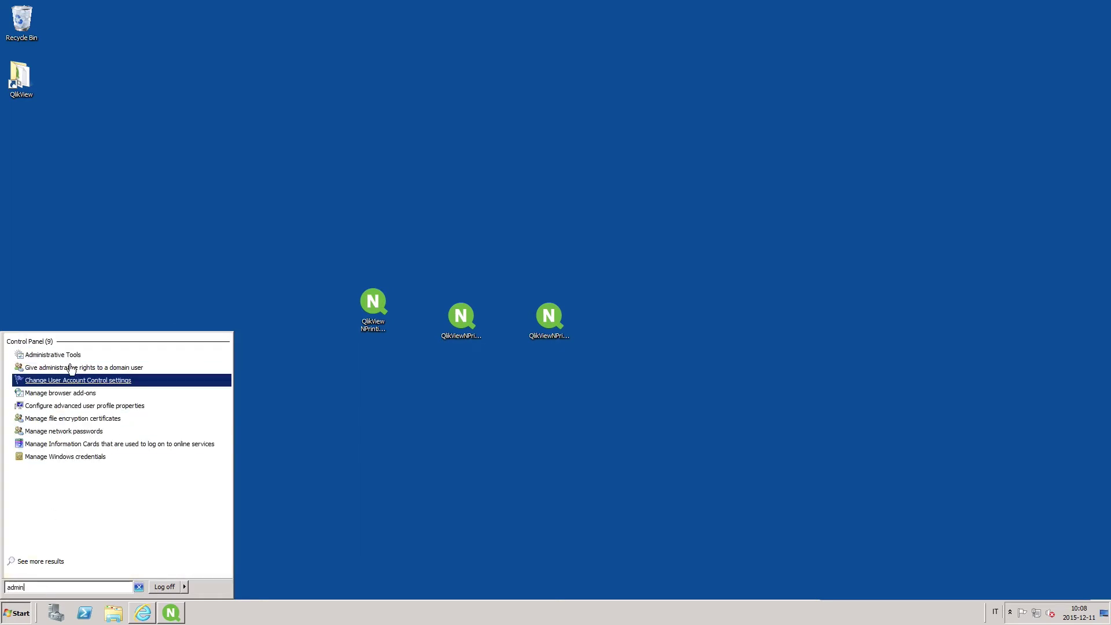
click(65, 355)
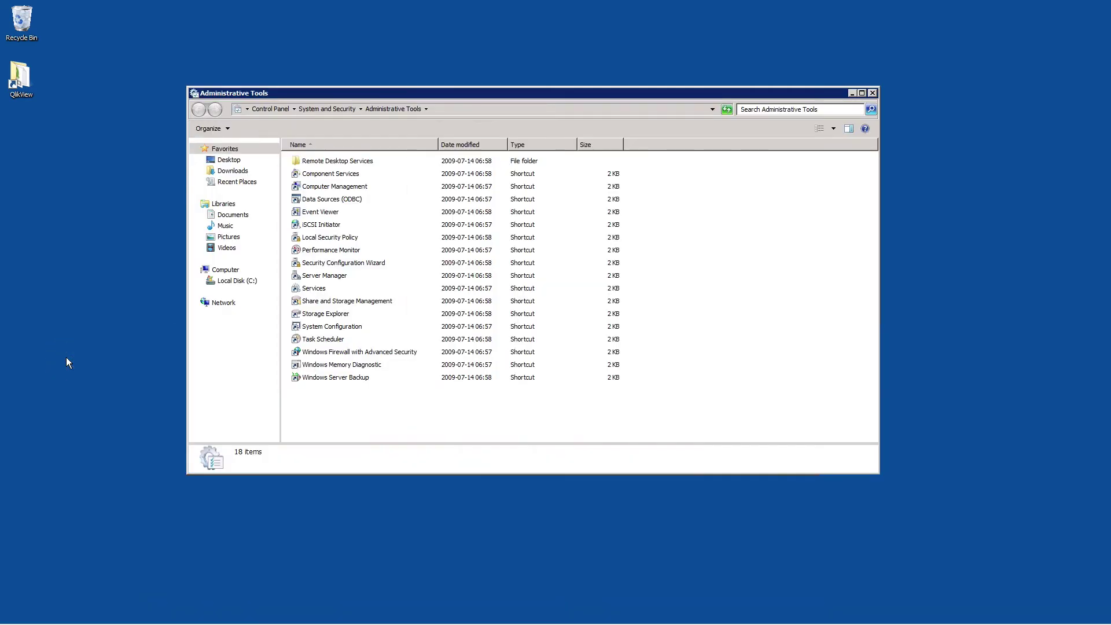
click(320, 237)
double_click(320, 237)
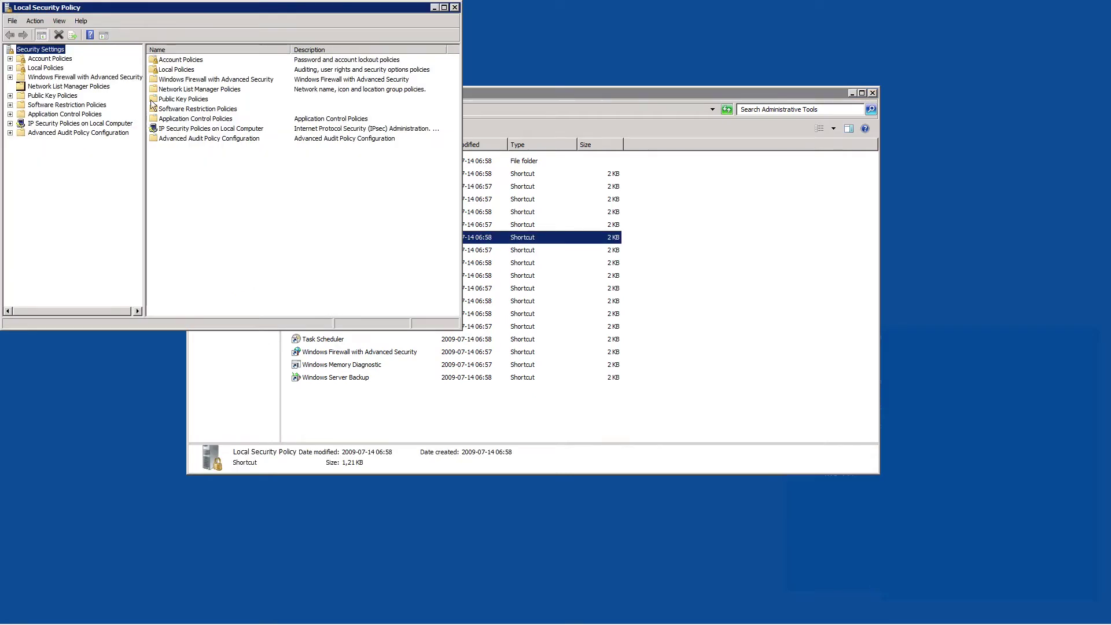
- Open the Log on as a service right and set the account search location to RD-GPN-NP17
double_click(47, 68)
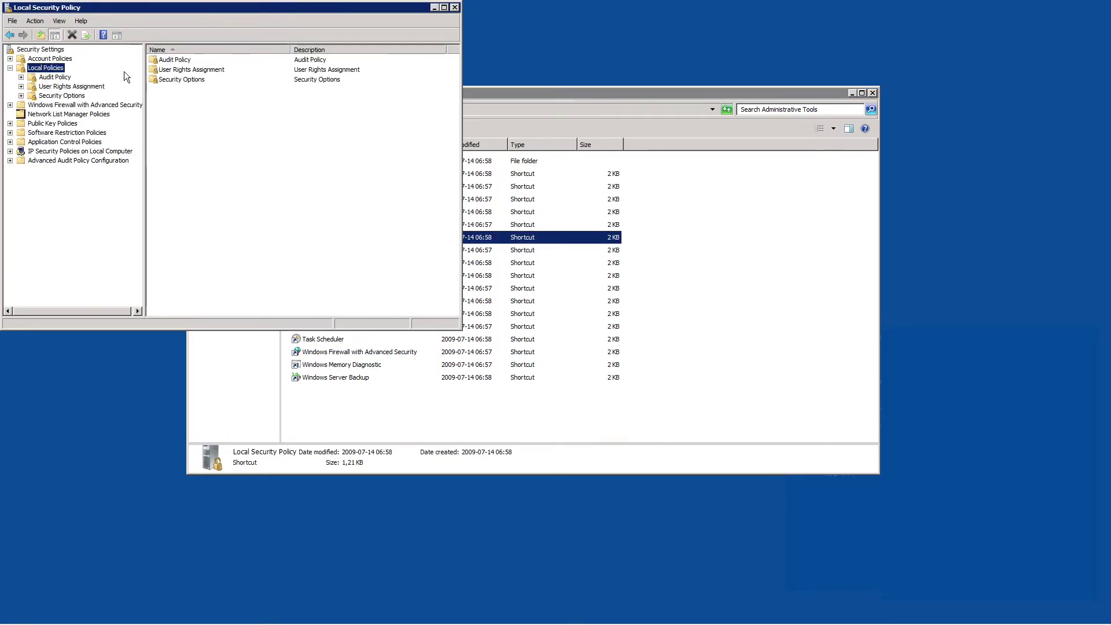
double_click(203, 70)
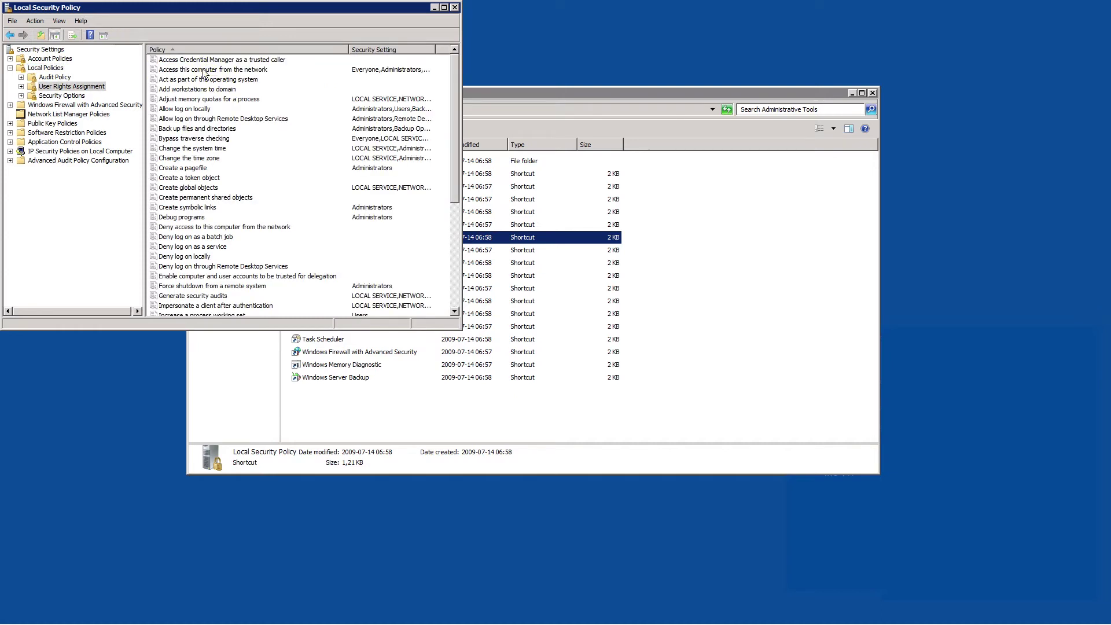
scroll(202, 279, down, 5)
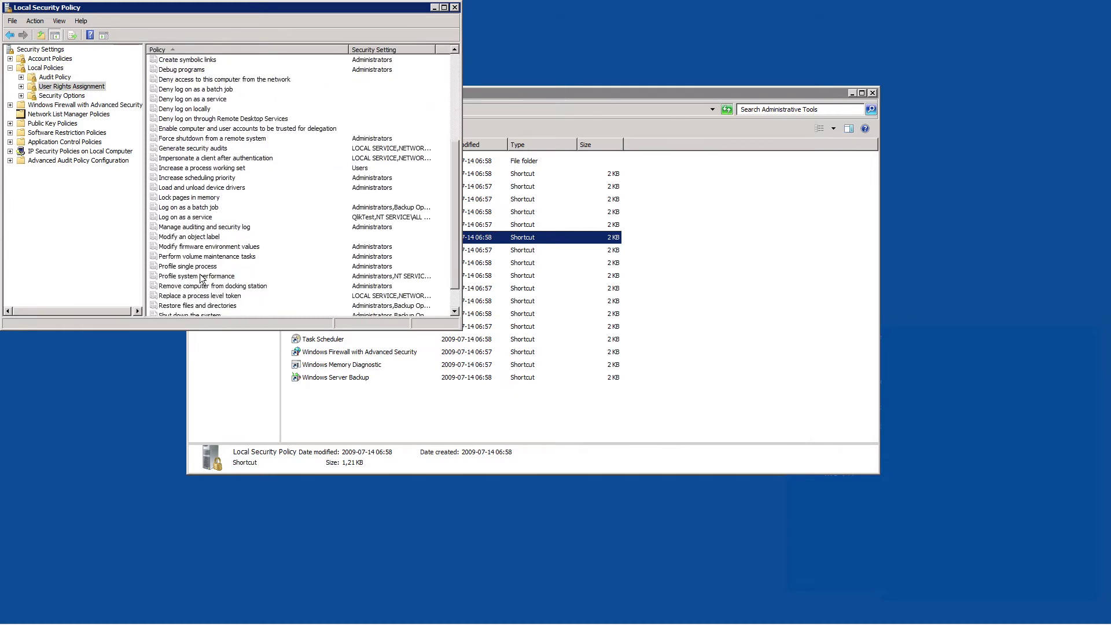
double_click(175, 217)
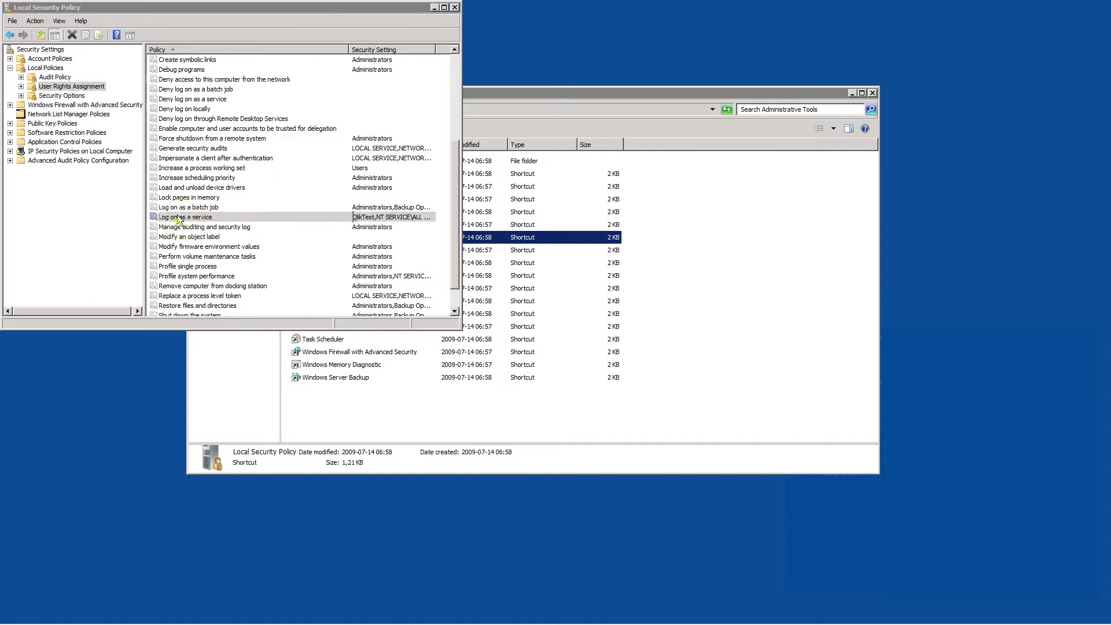
click(172, 211)
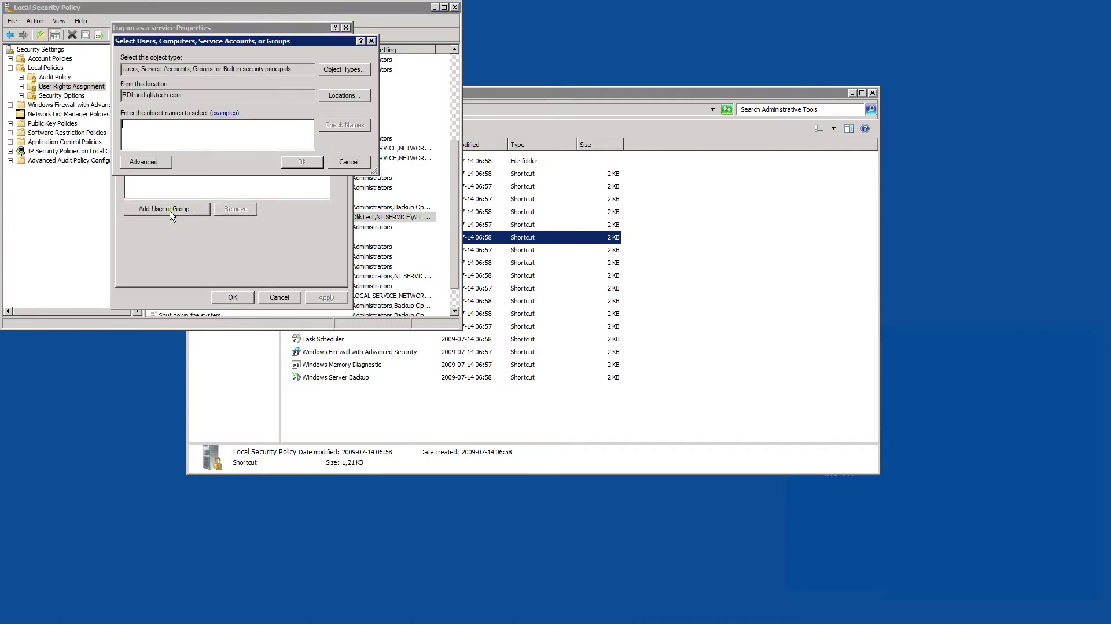
click(143, 163)
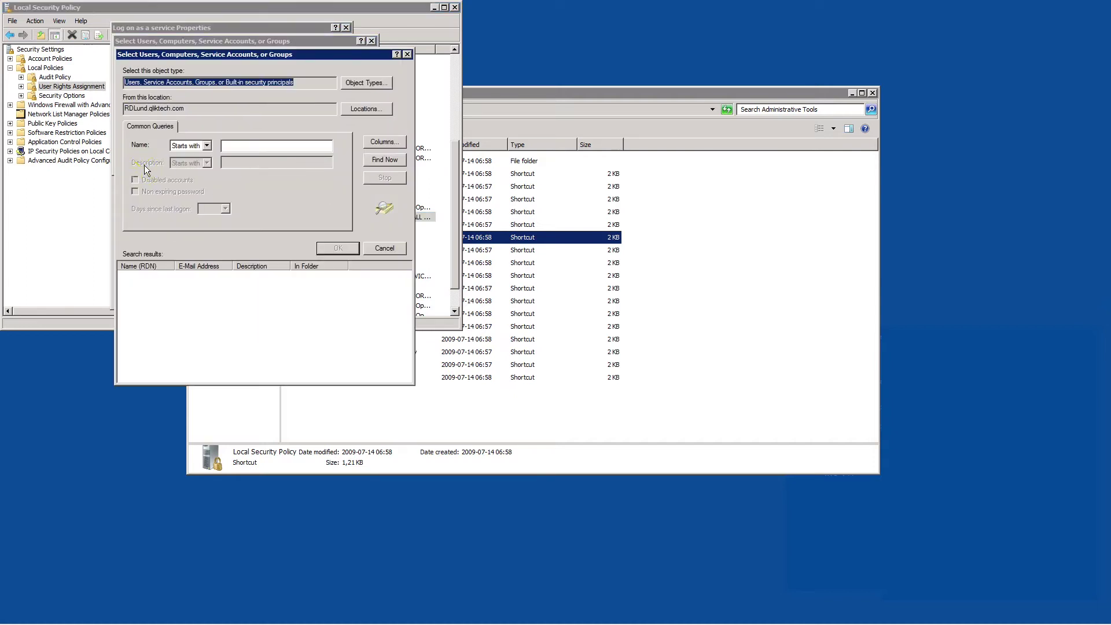
click(385, 160)
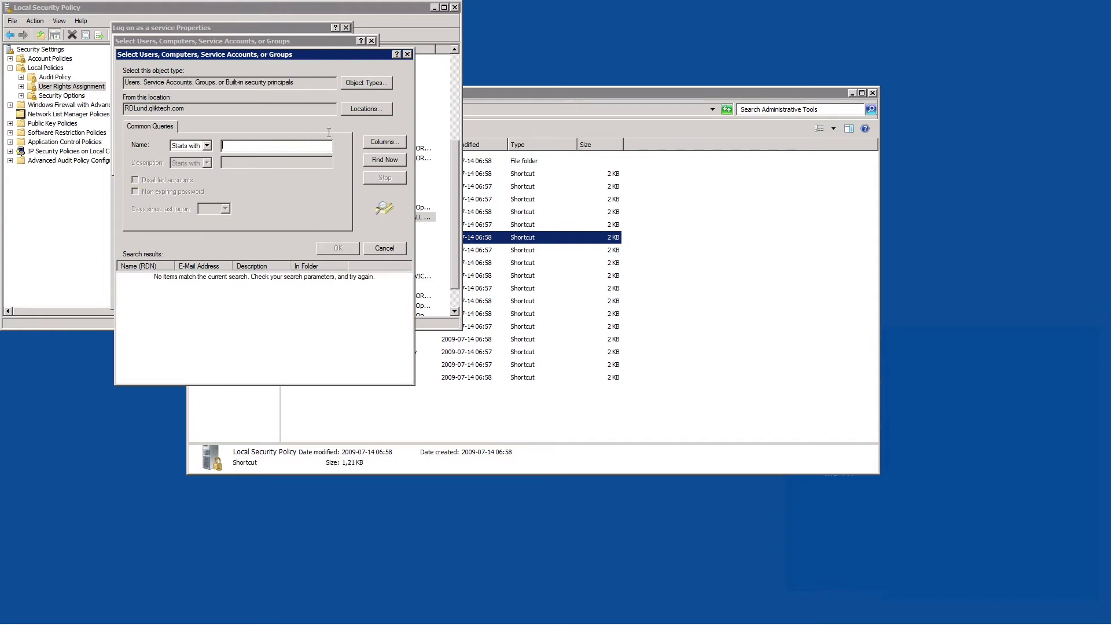
click(357, 109)
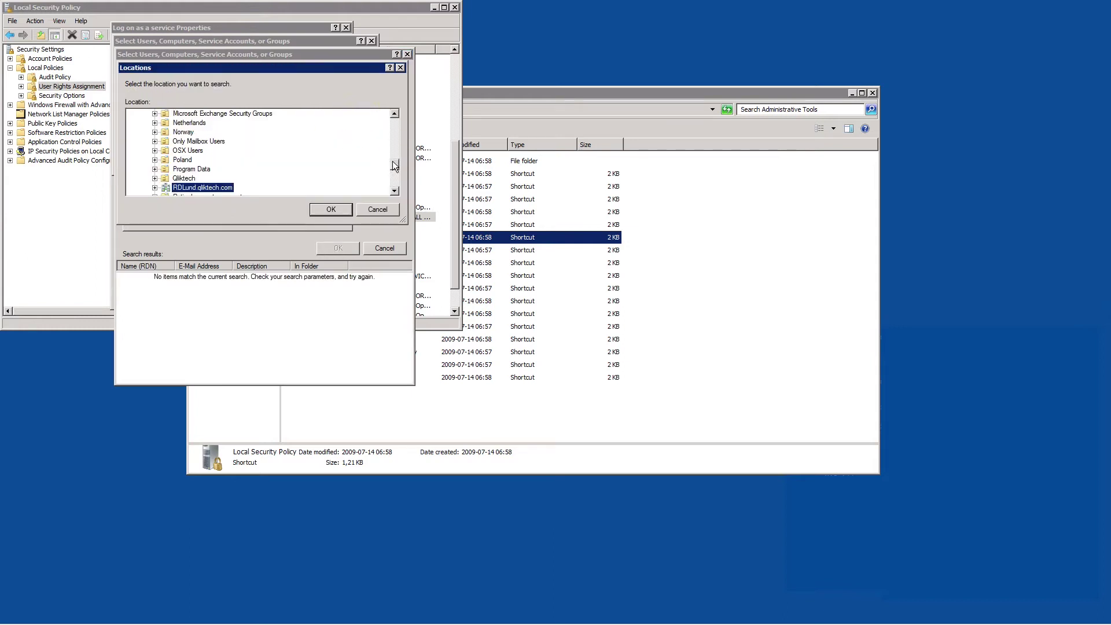
drag(393, 166, 397, 109)
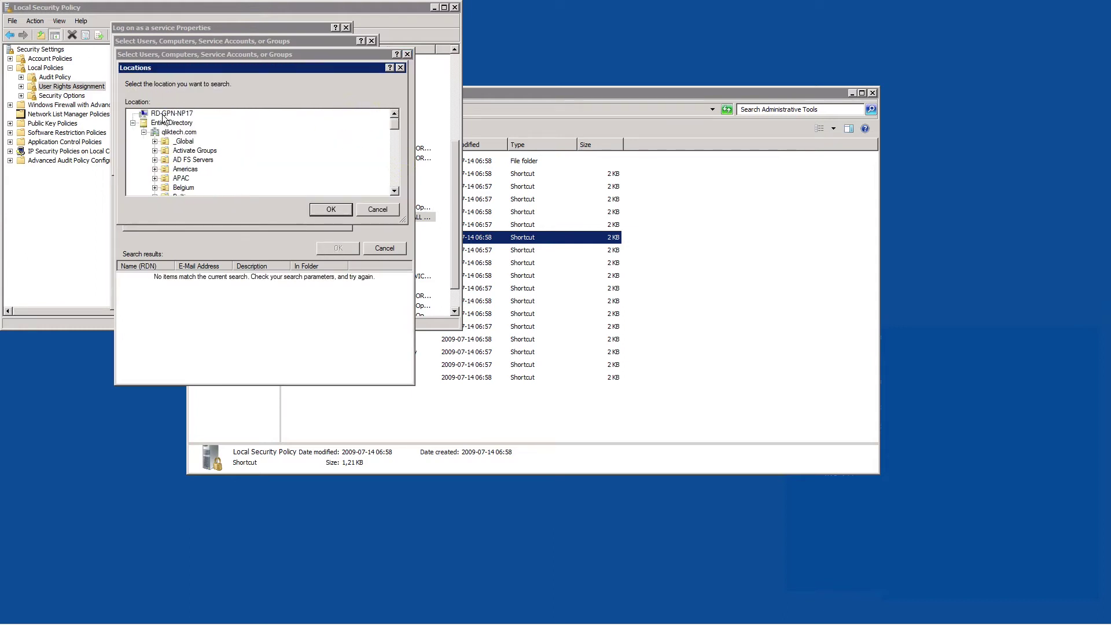
click(172, 114)
click(324, 209)
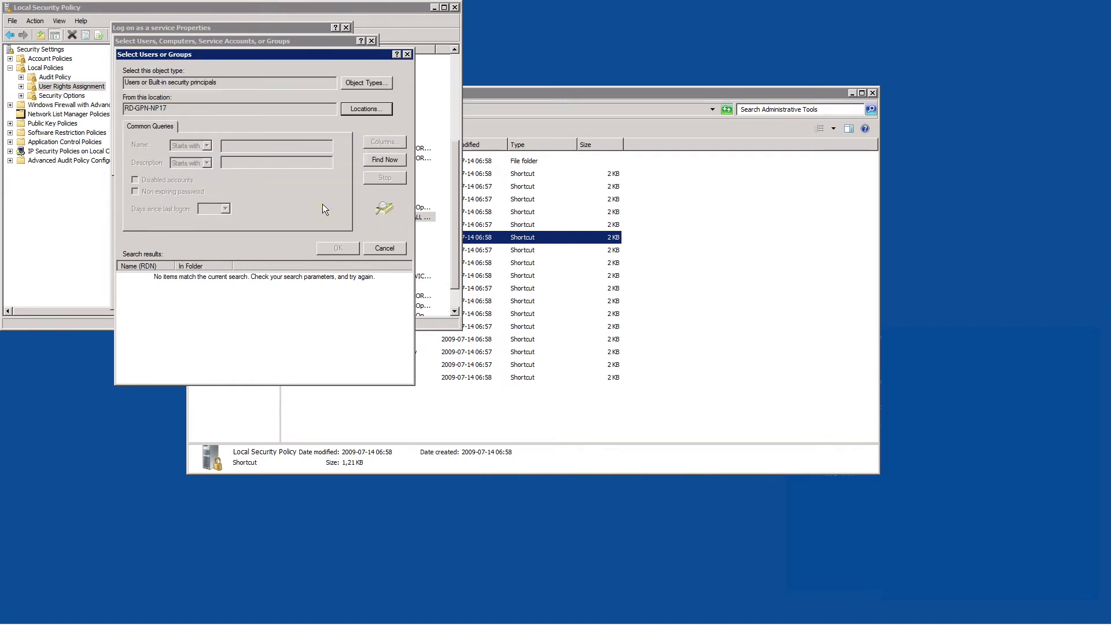
- Grant Administrator the Log on as a service right, apply it, and open Computer
click(383, 163)
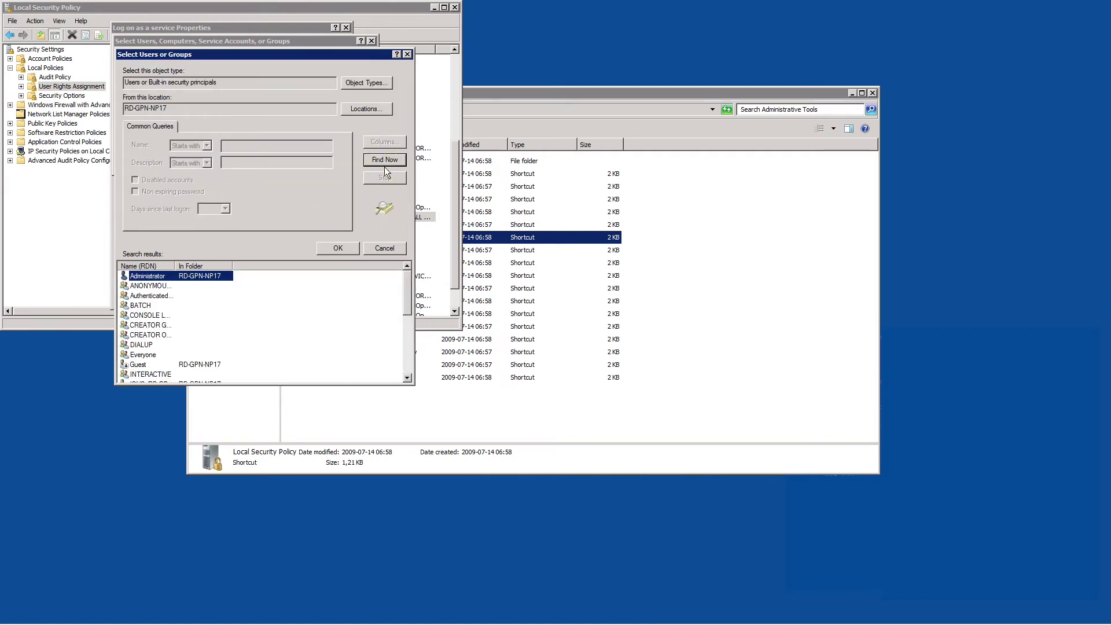
click(339, 248)
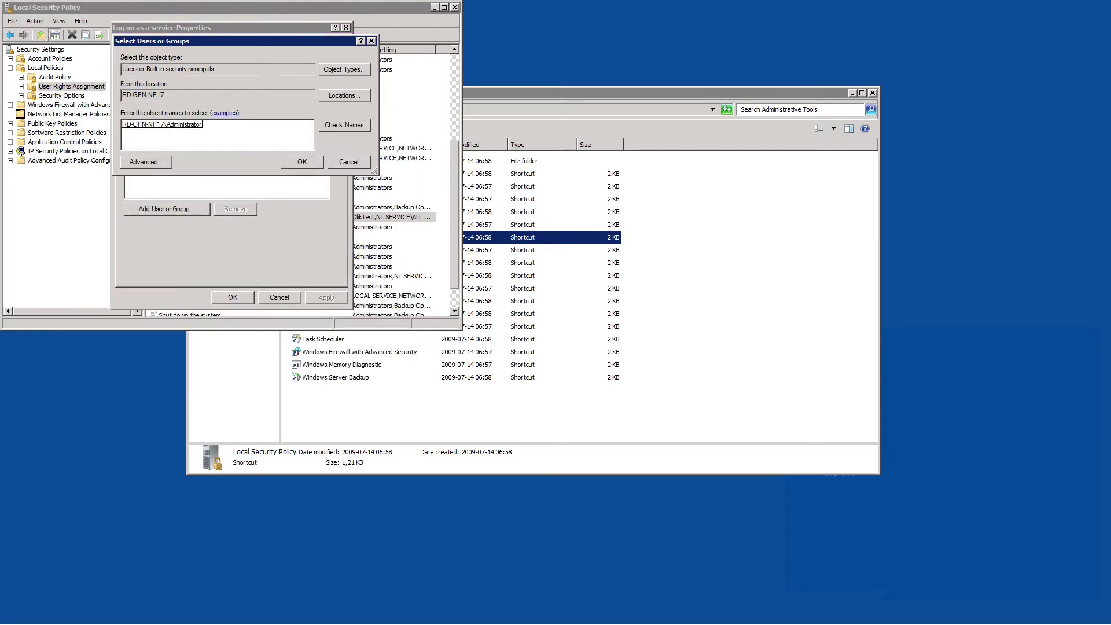
click(298, 162)
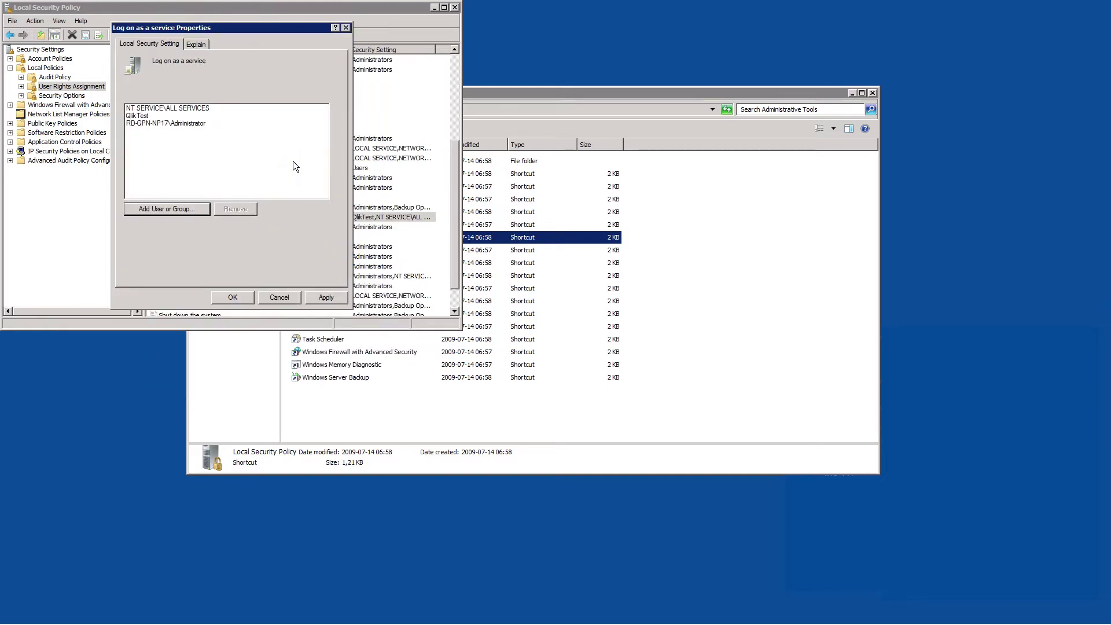
click(326, 298)
click(231, 295)
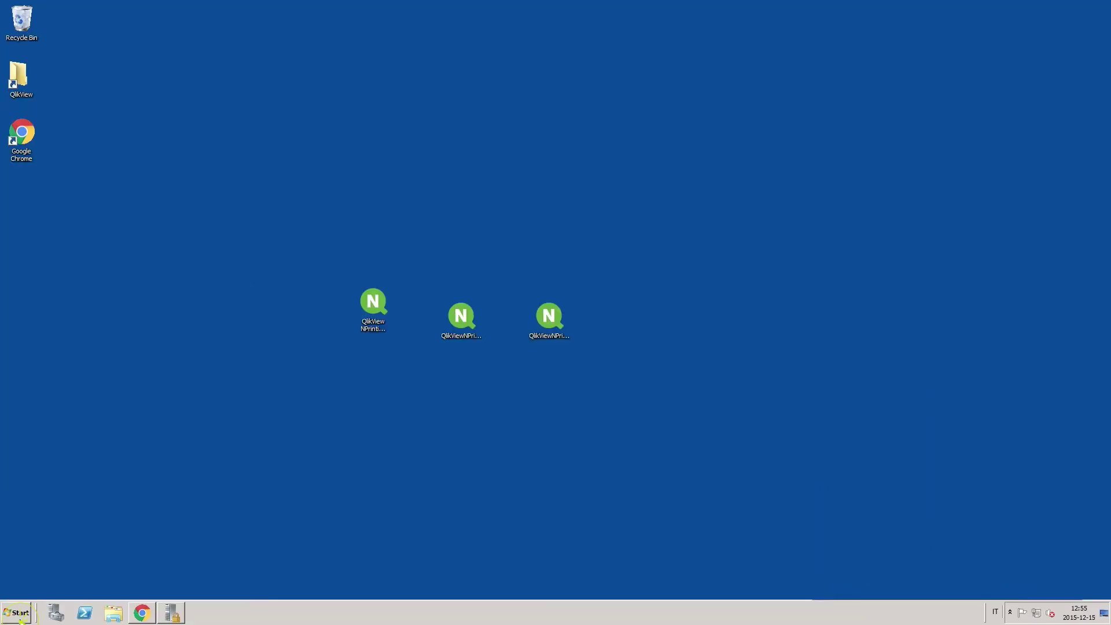
click(16, 612)
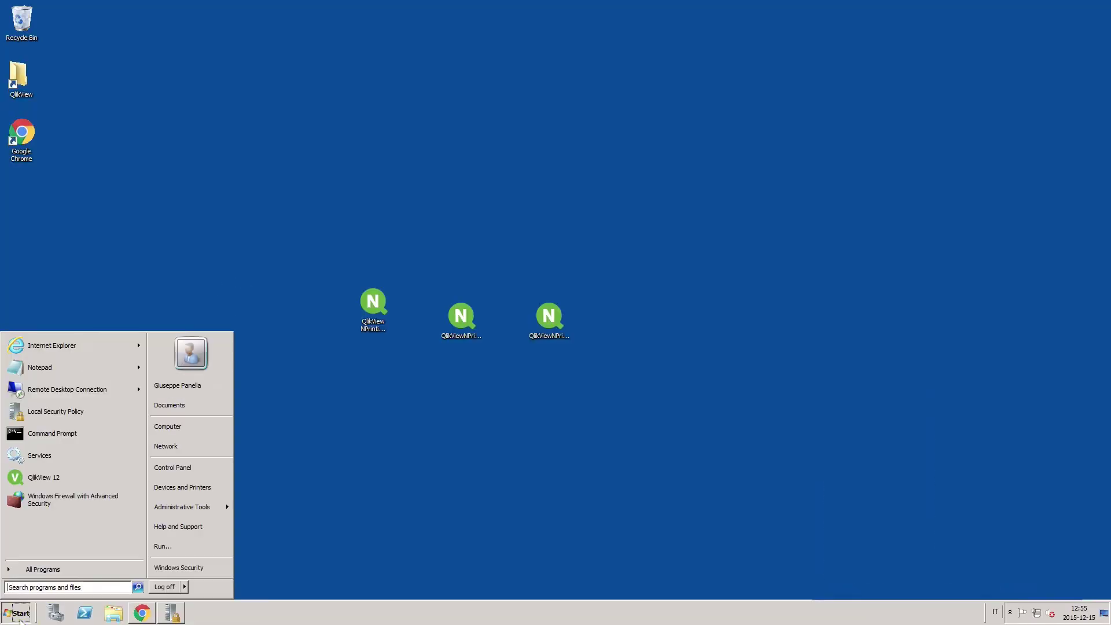
click(171, 429)
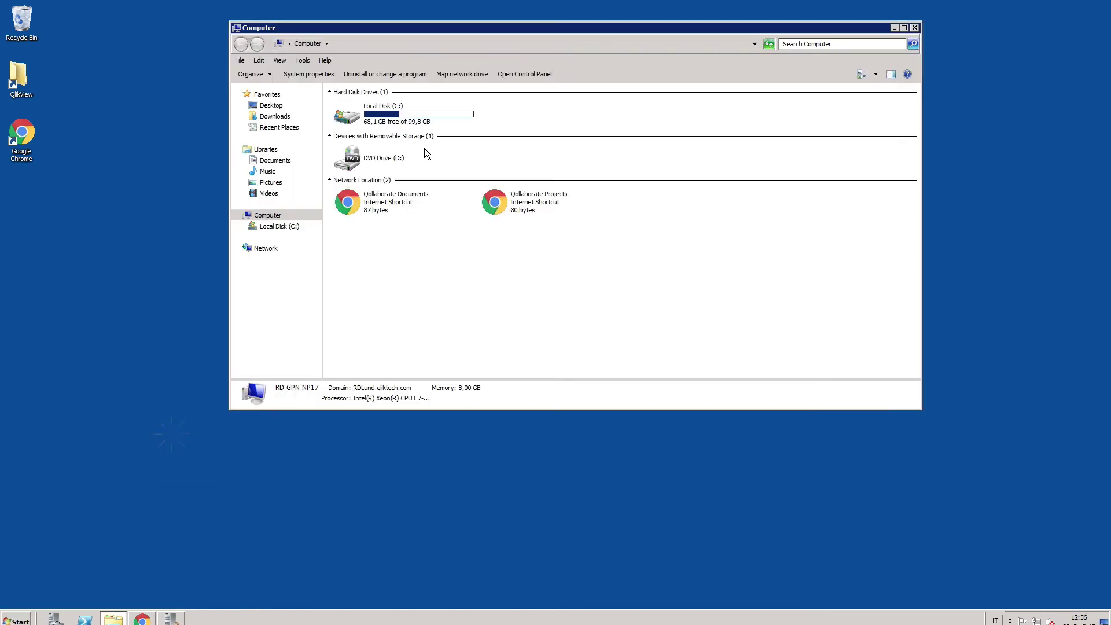
- Run Qv from C:\Program Files\QlikView as user .\NPadmin with its password
double_click(402, 112)
double_click(369, 146)
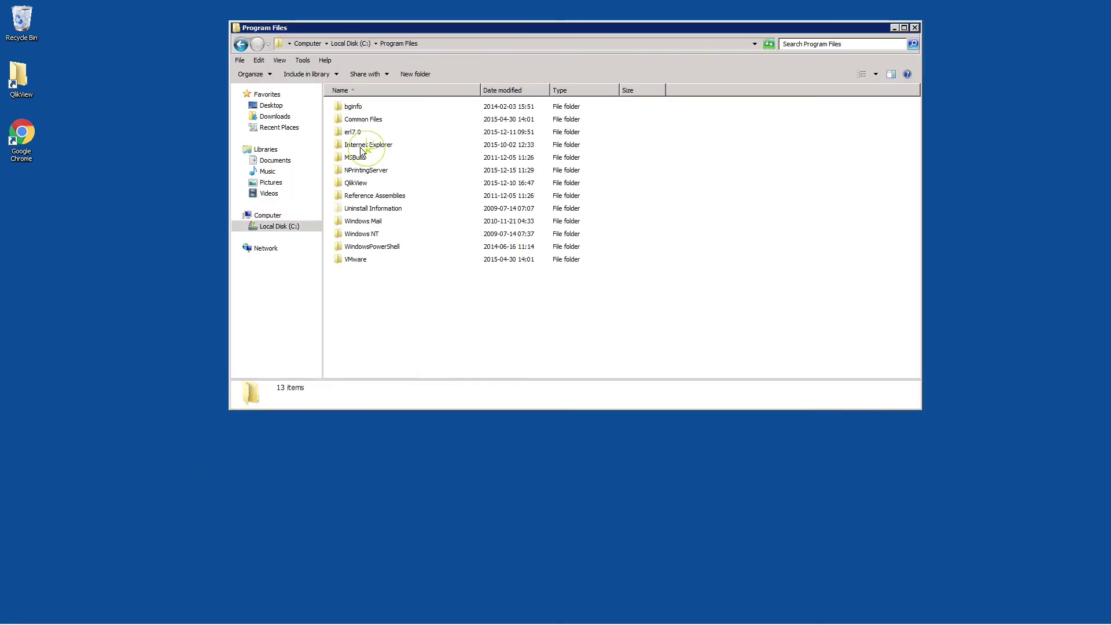
double_click(357, 184)
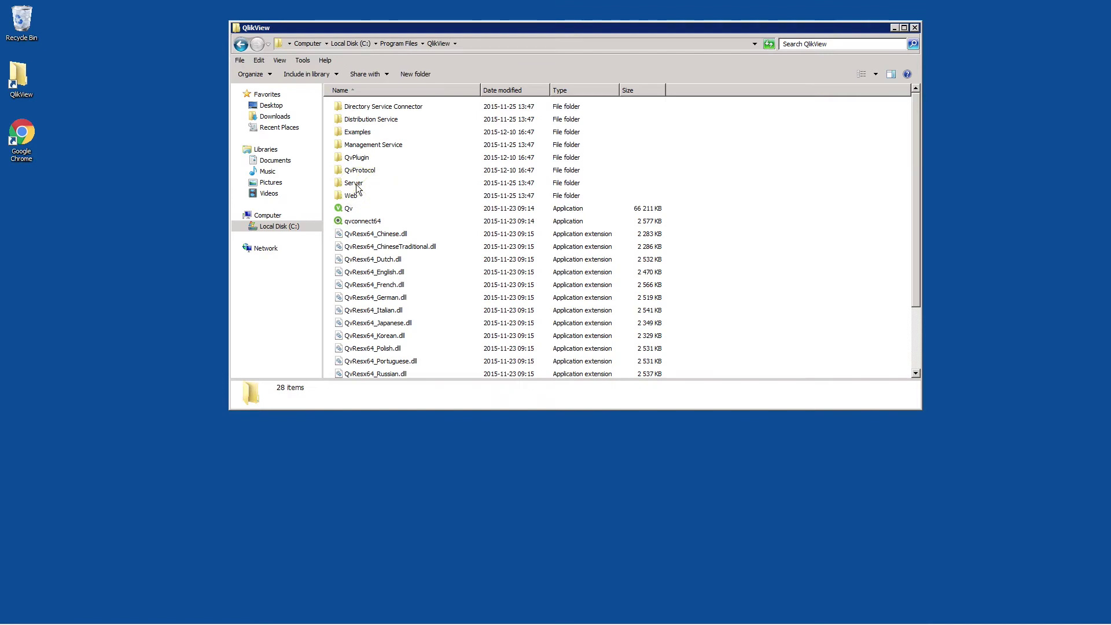
click(348, 211)
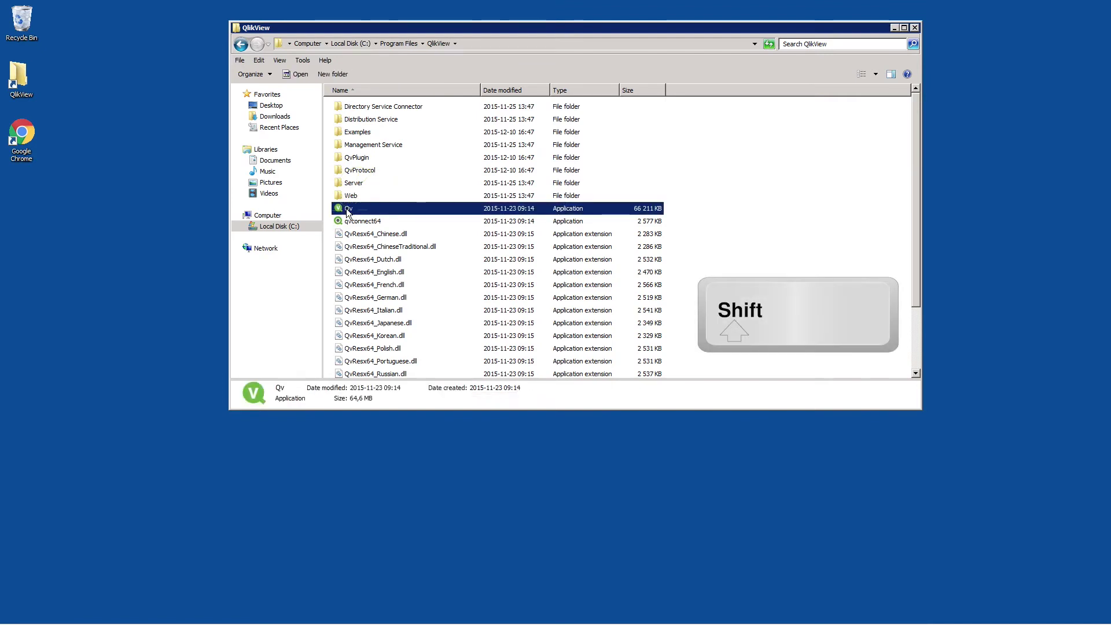
shift+right_click(348, 209)
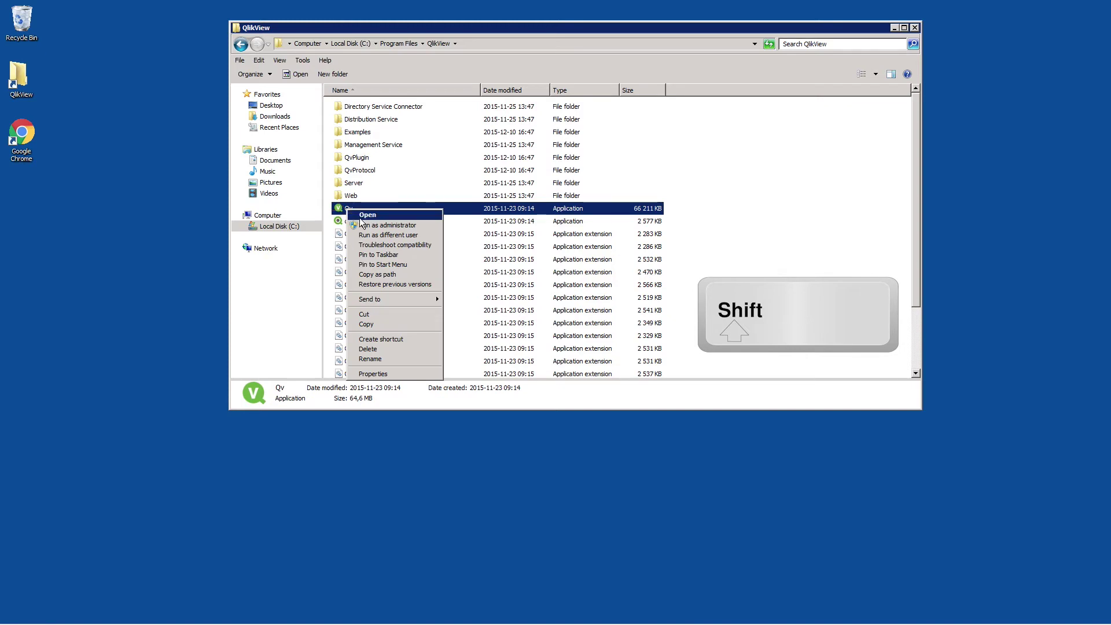
click(366, 236)
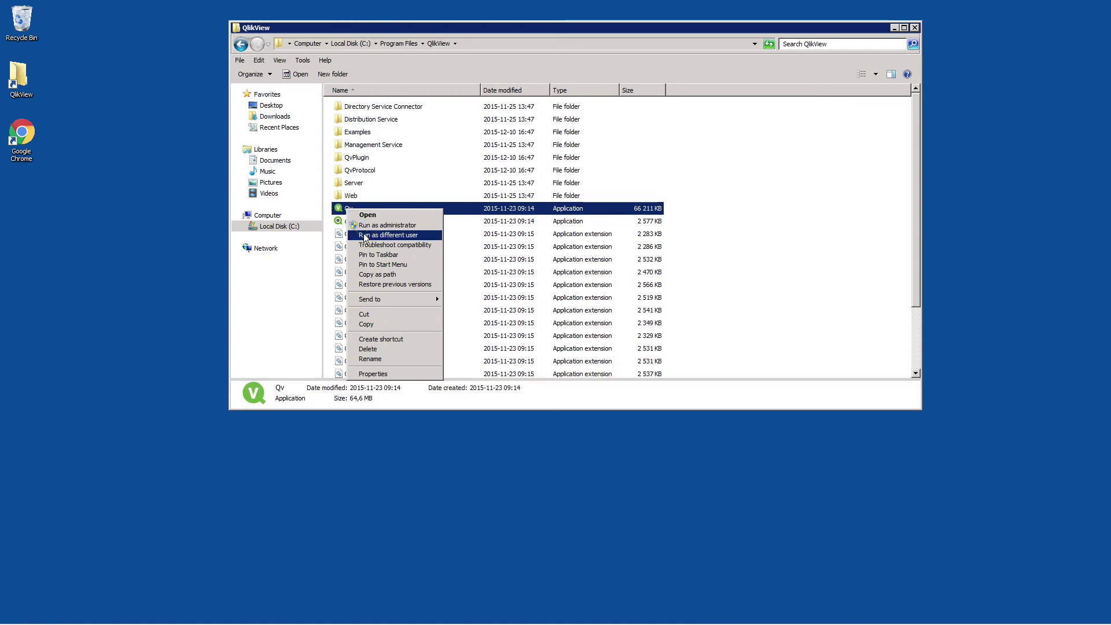
text(.\NPadmin)
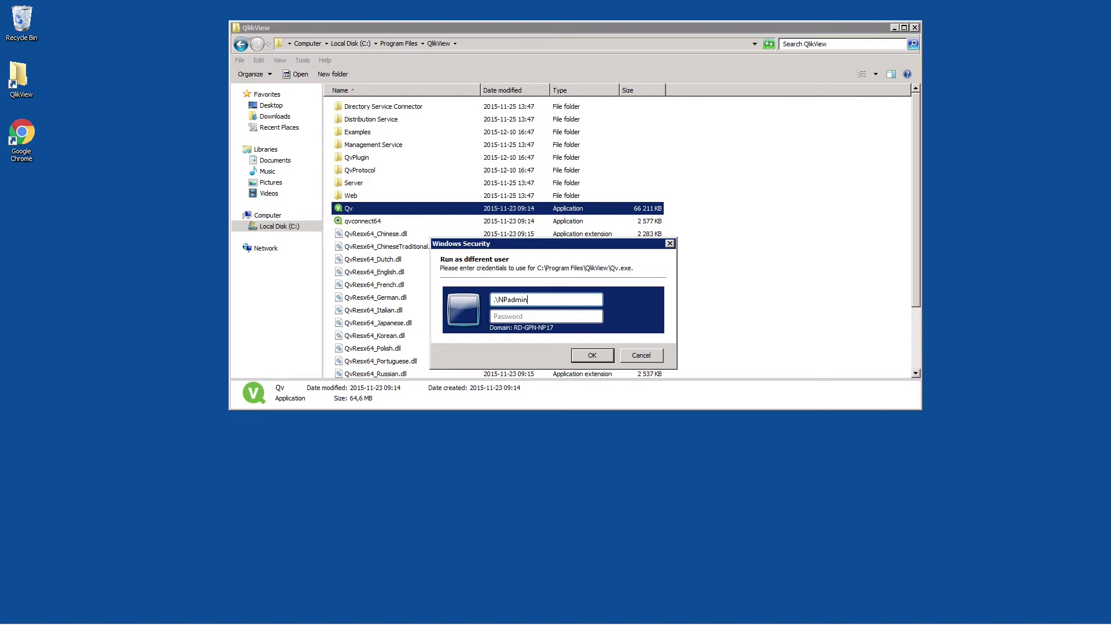
key(Tab)
key(ctrl+v)
click(593, 355)
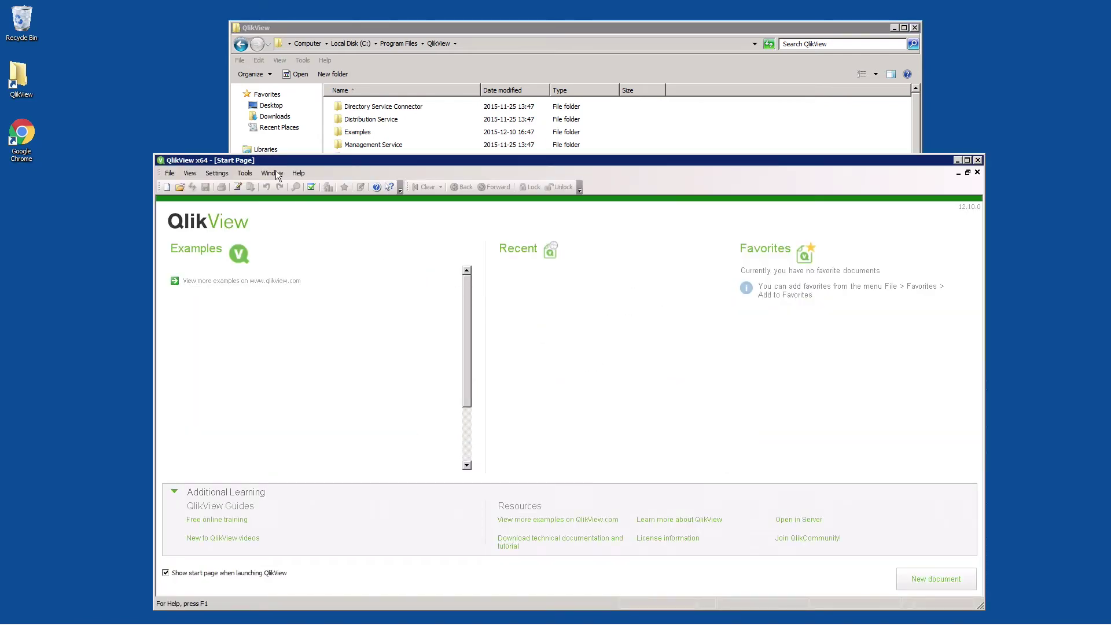
- Apply a new QlikView license key in User Preferences, then close QlikView and its folder
click(223, 174)
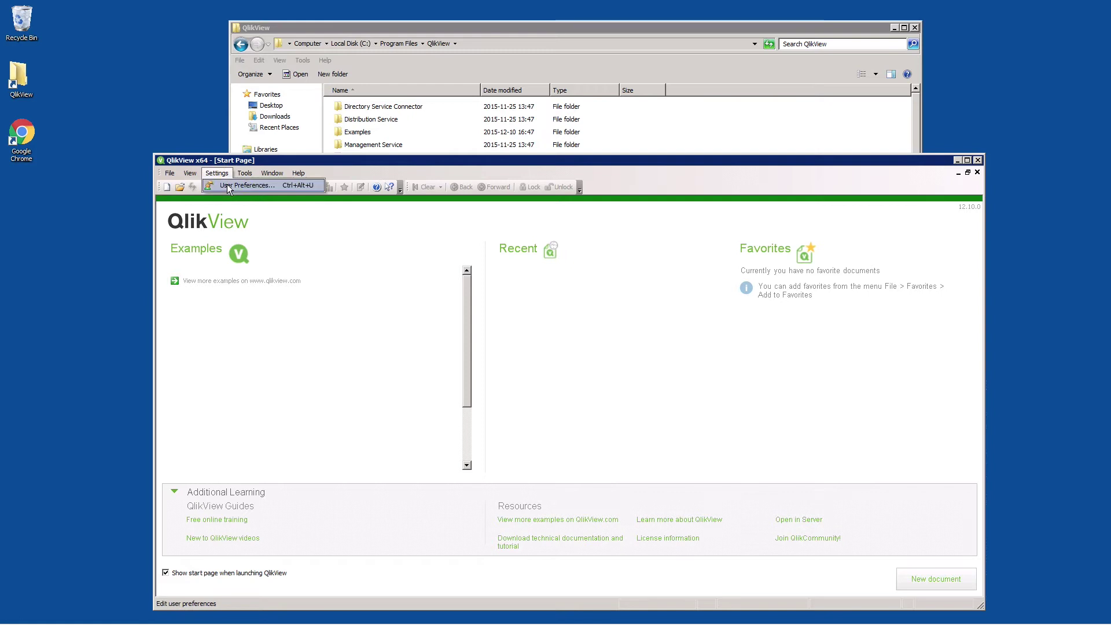
click(227, 184)
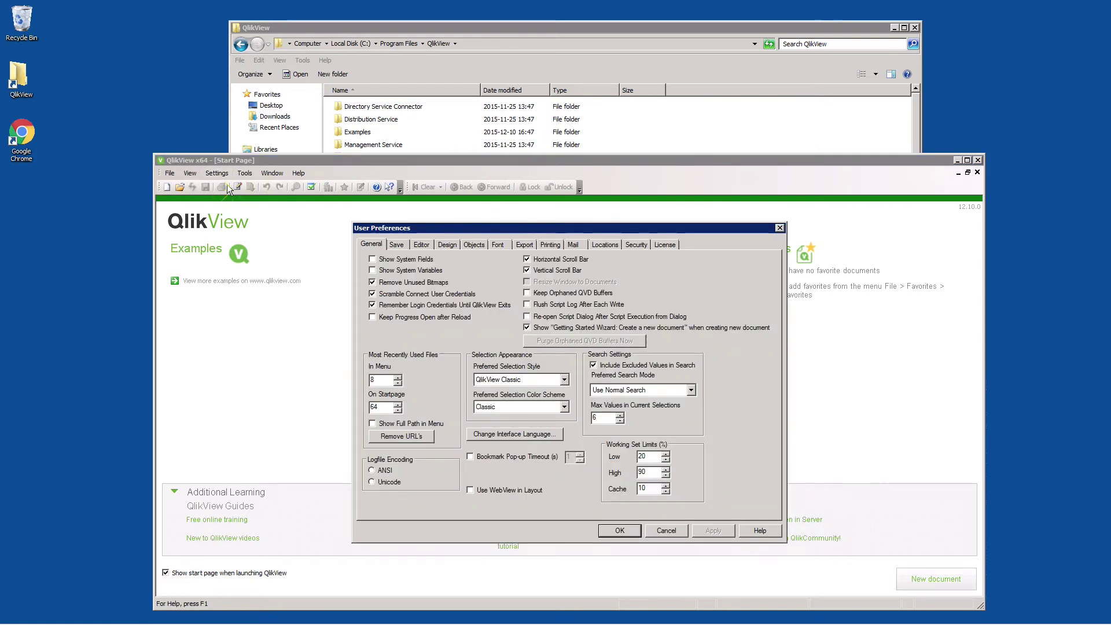
click(665, 247)
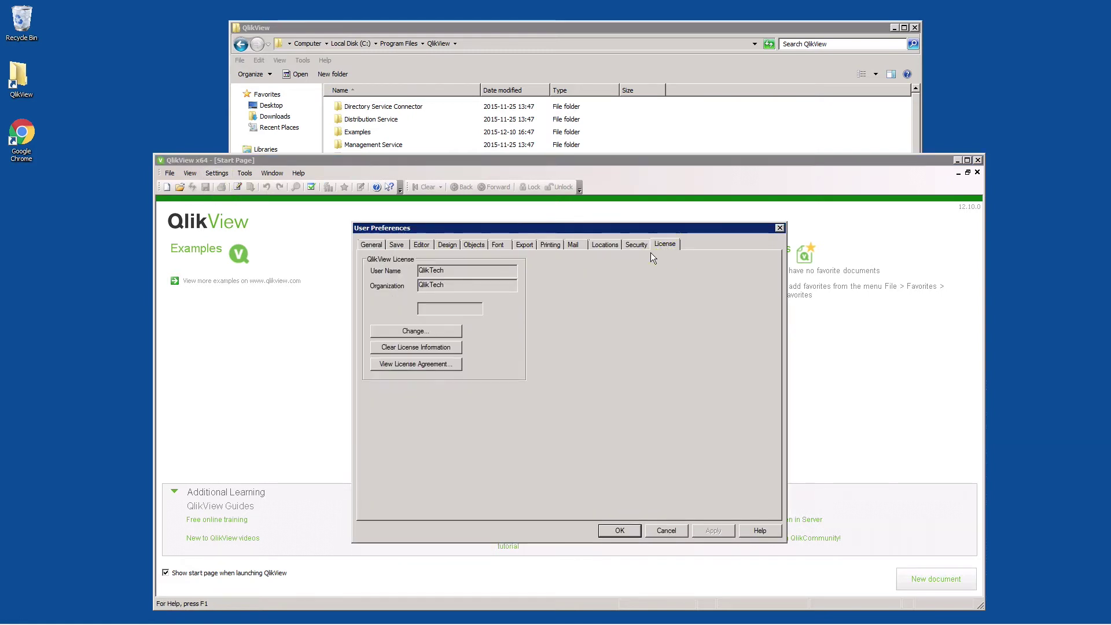
click(451, 331)
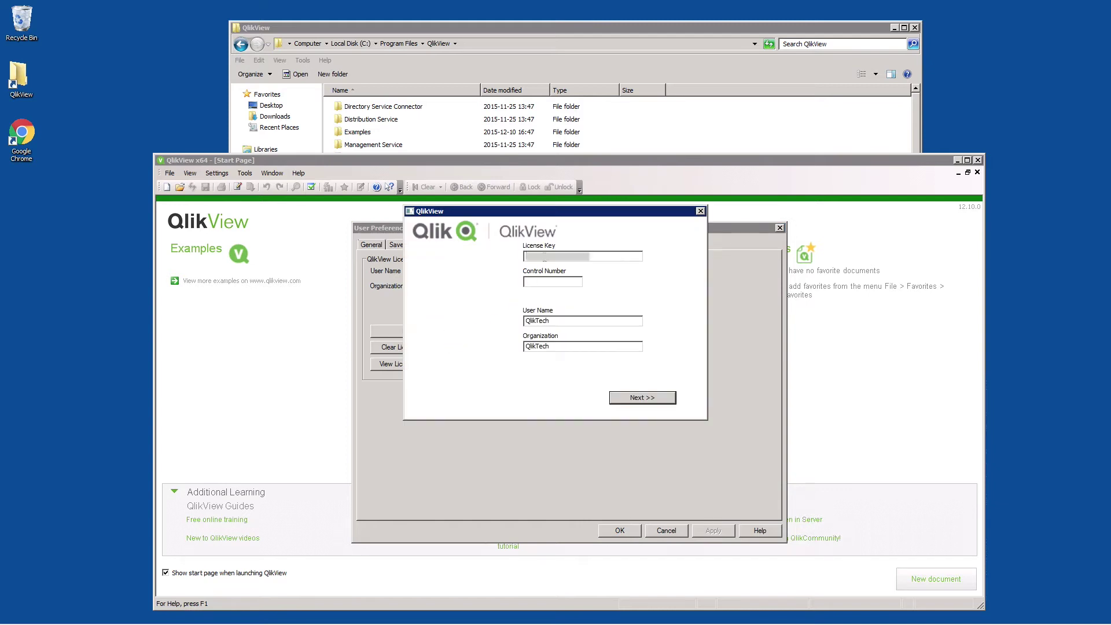
click(637, 388)
click(555, 327)
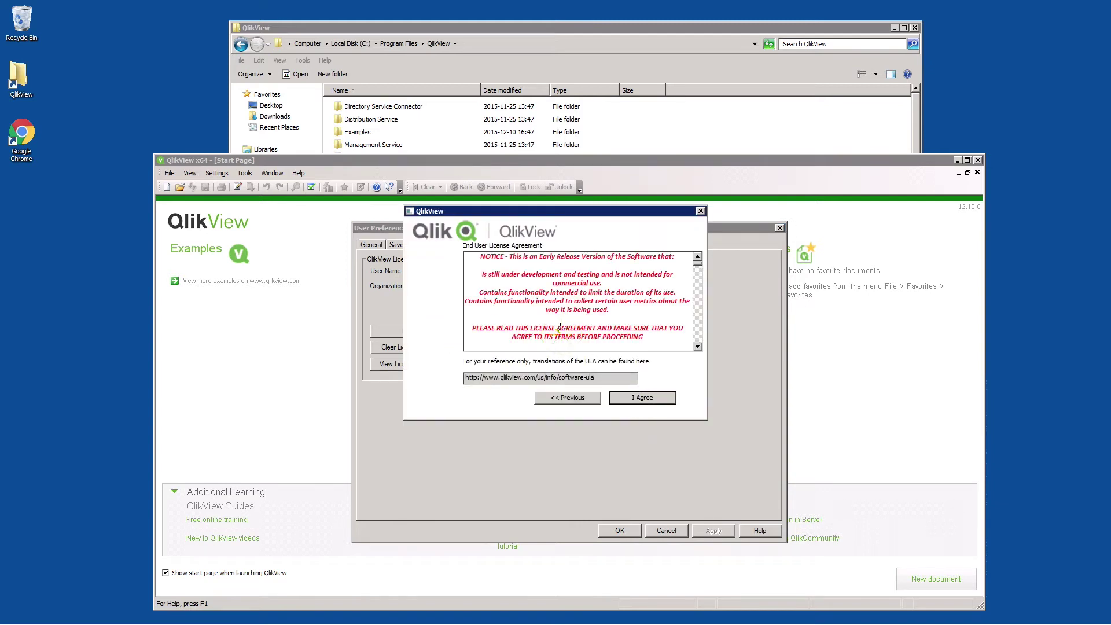
click(645, 398)
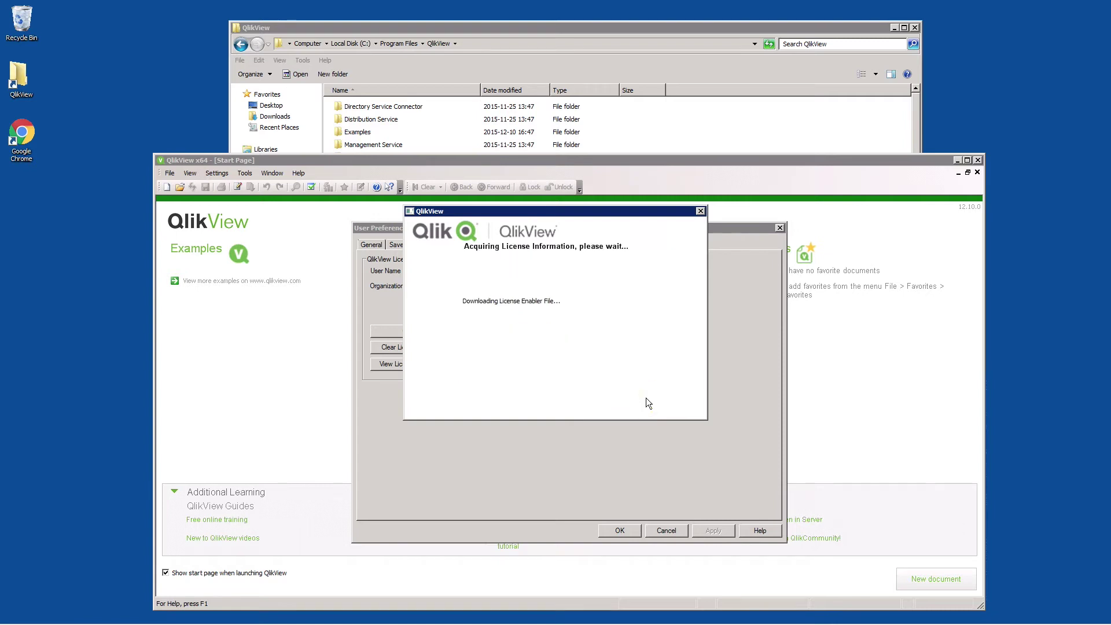
click(645, 397)
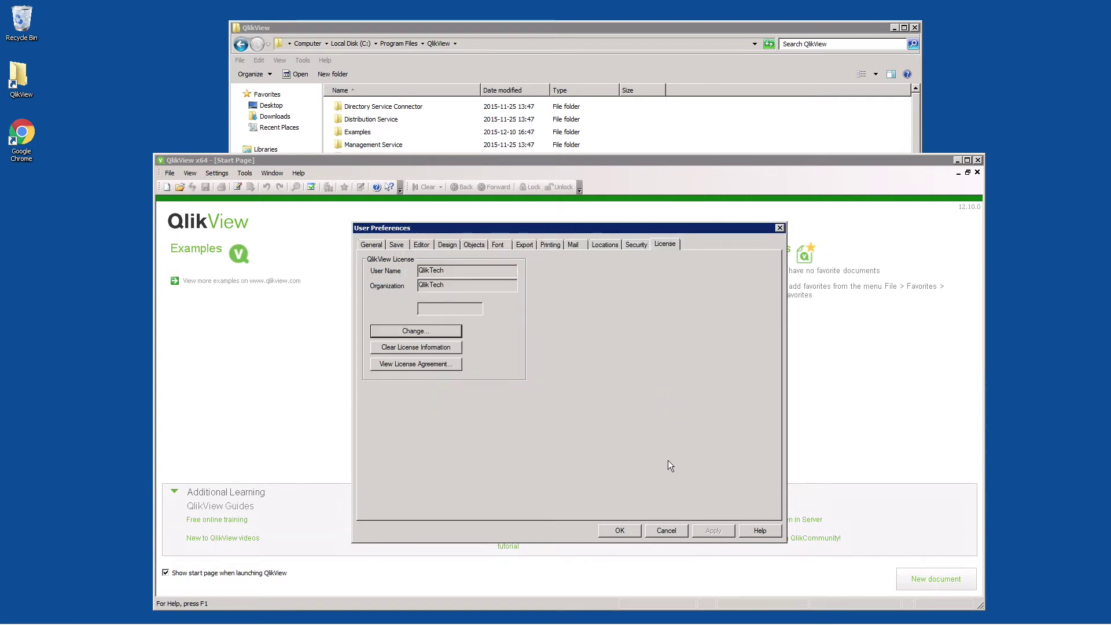
click(628, 533)
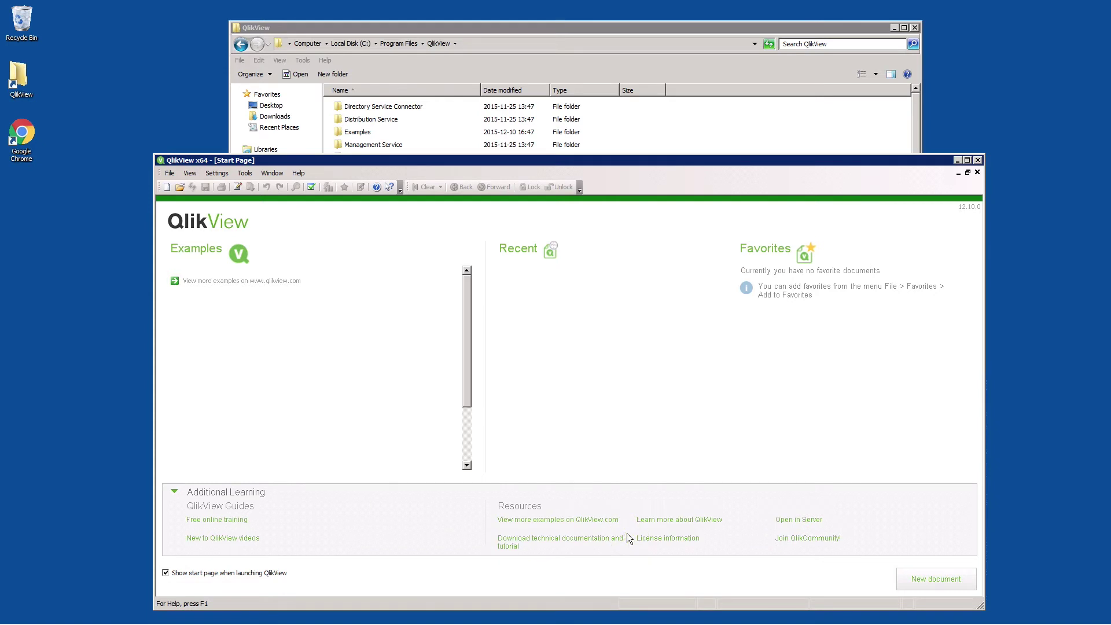
click(977, 160)
click(916, 27)
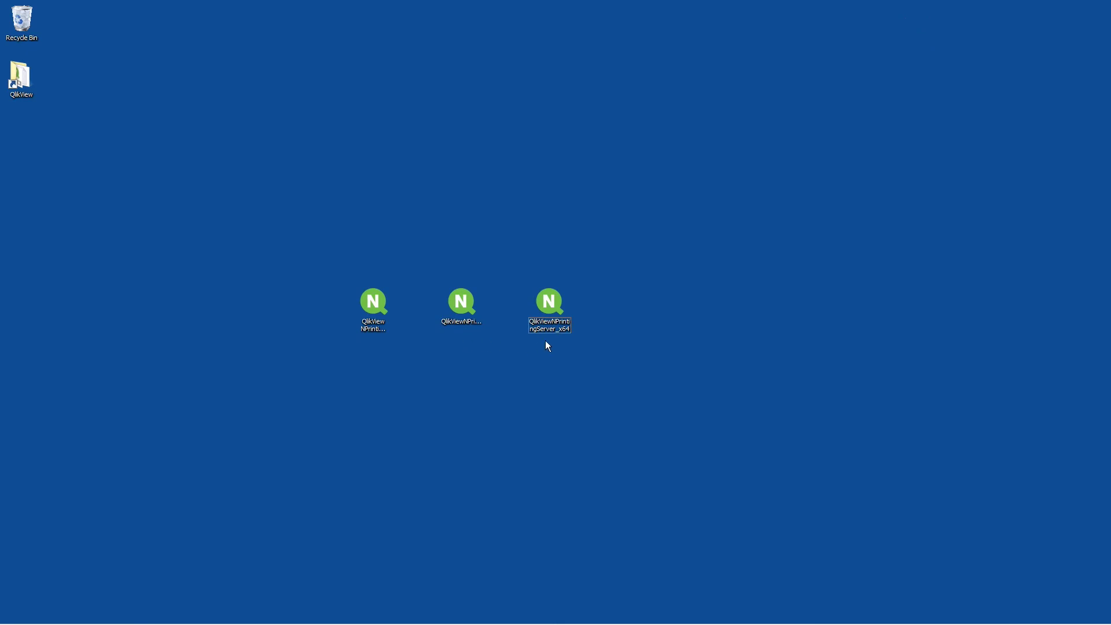
- Launch the NPrinting Server installer and accept its license terms
double_click(550, 304)
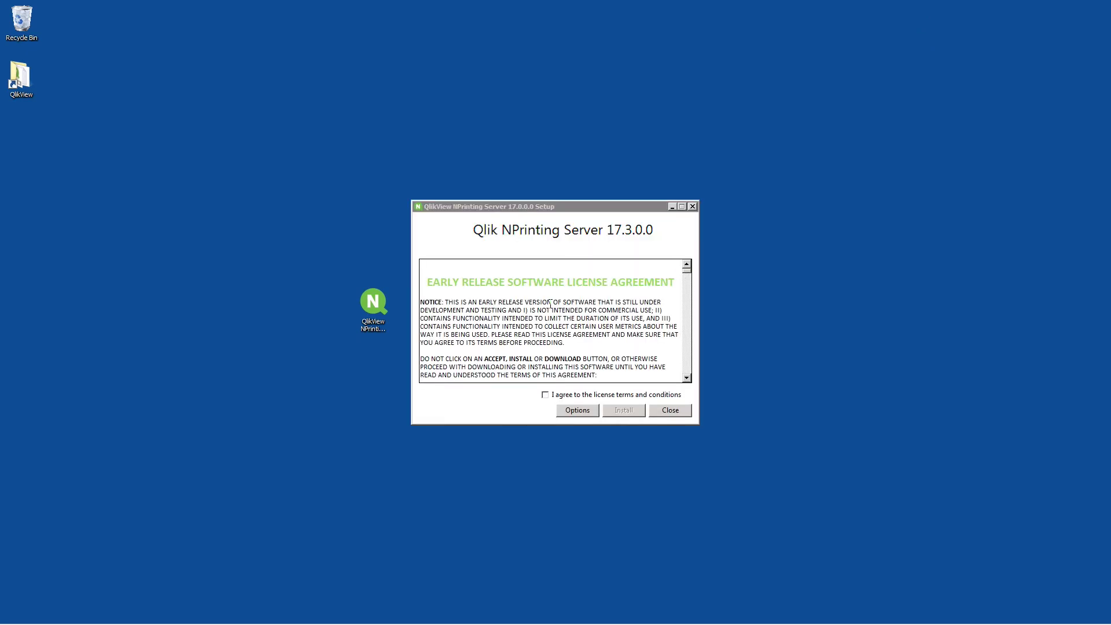
click(545, 394)
click(623, 409)
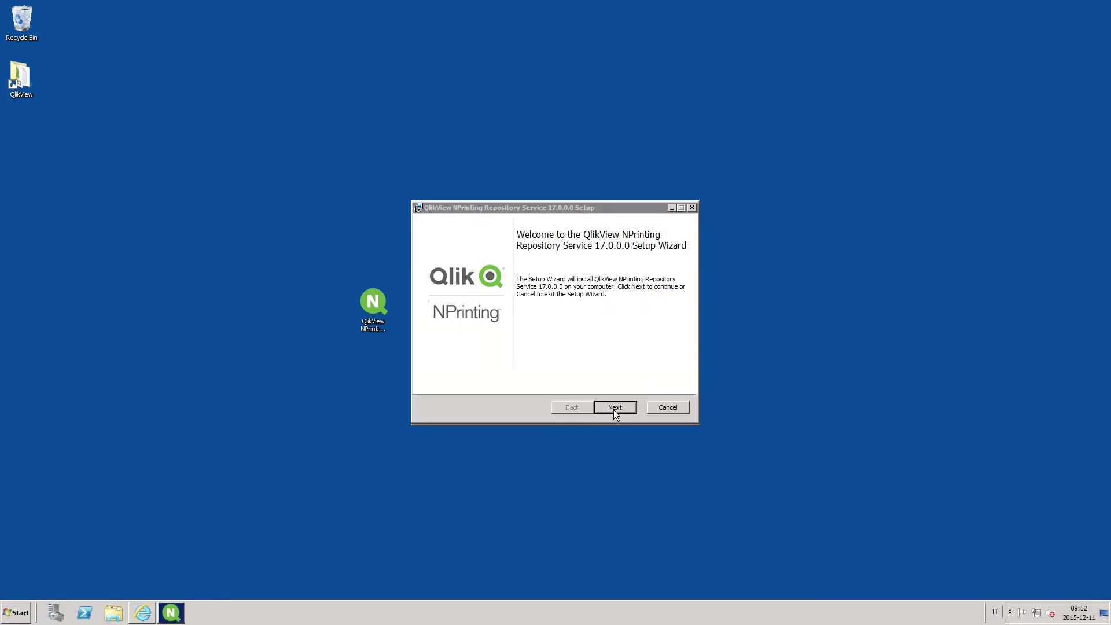
- Enter administrator username Admin, e-mail and password, then install the Repository Service
click(613, 410)
text(Admin)
key(Tab)
text(g)
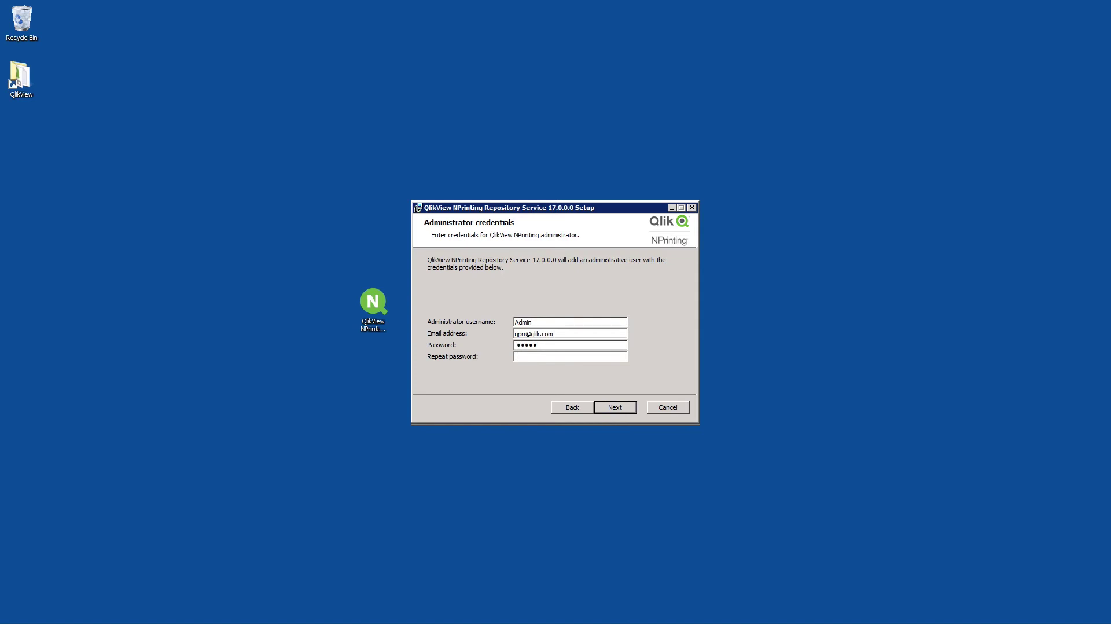
click(611, 407)
click(611, 406)
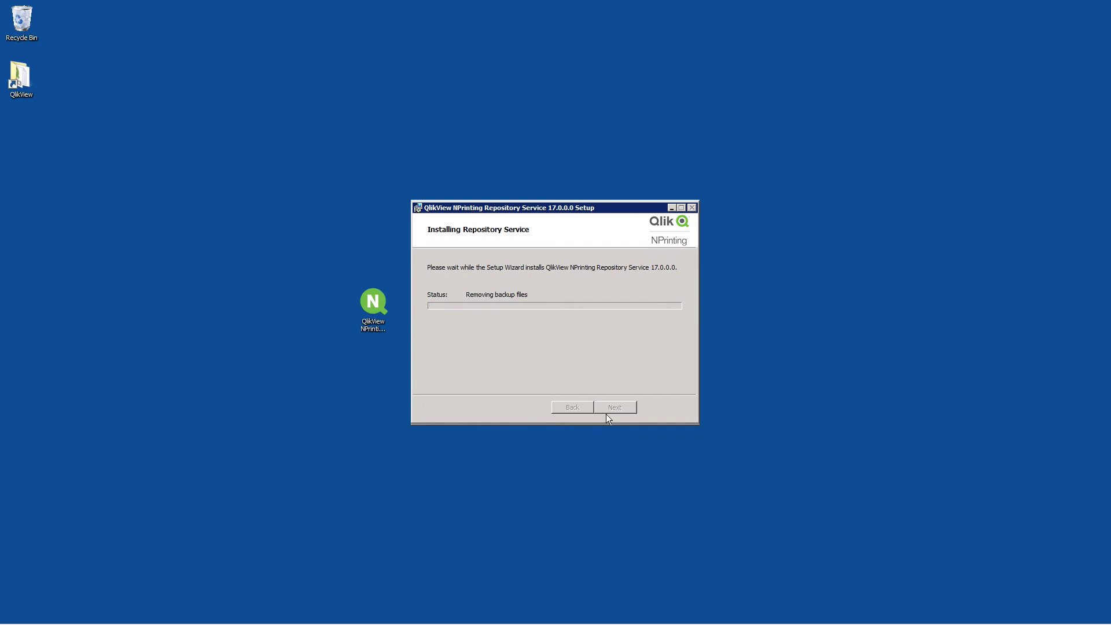
- Finish Repository setup and enter and verify the NPrinting Server service logon account
click(616, 407)
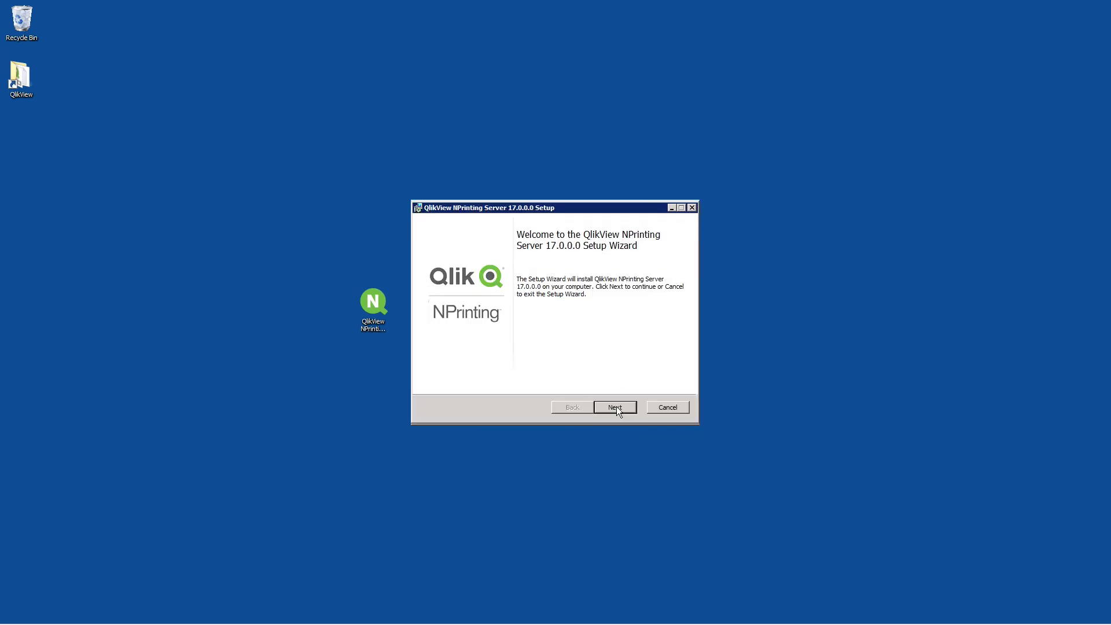
click(617, 408)
text(RD-GPN-NP17\NPadmin)
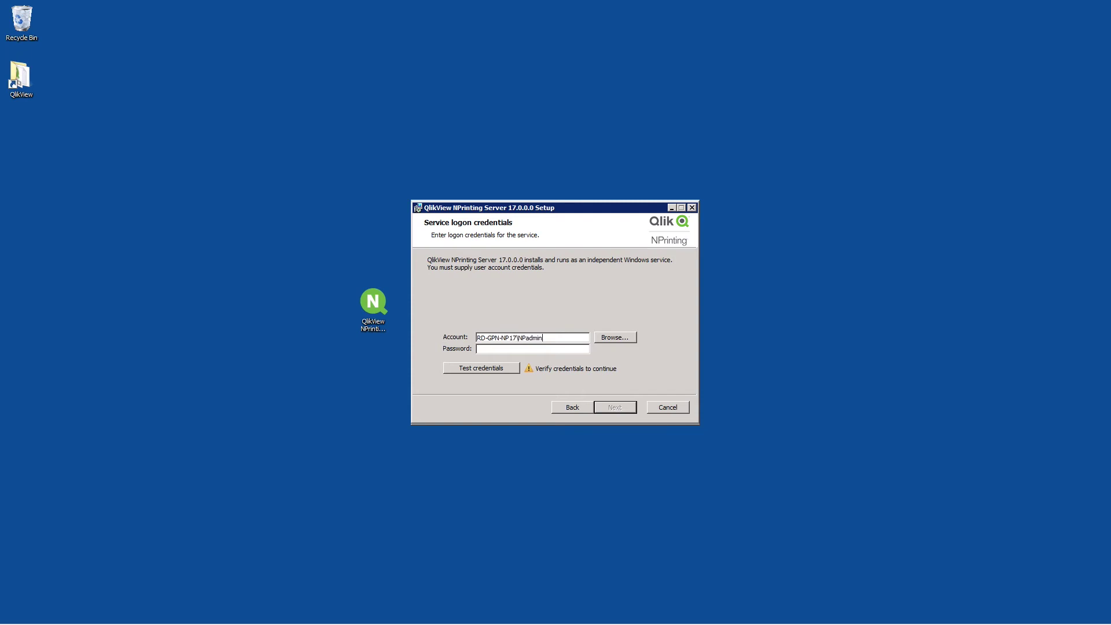
text(*****)
click(502, 370)
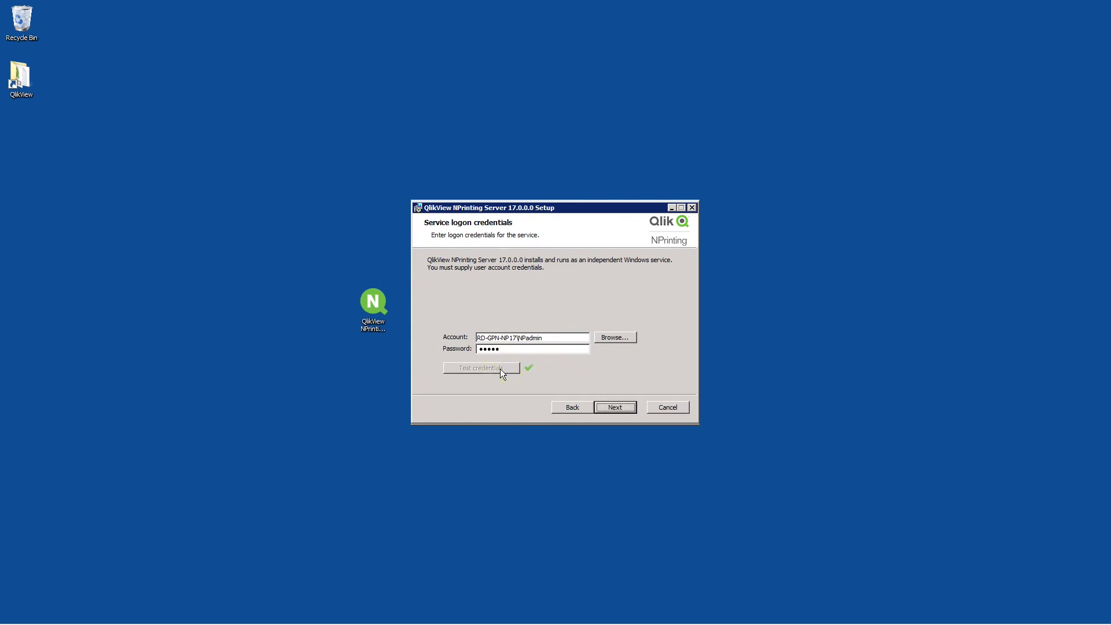
- Install NPrinting Server and close the successful setup
click(616, 407)
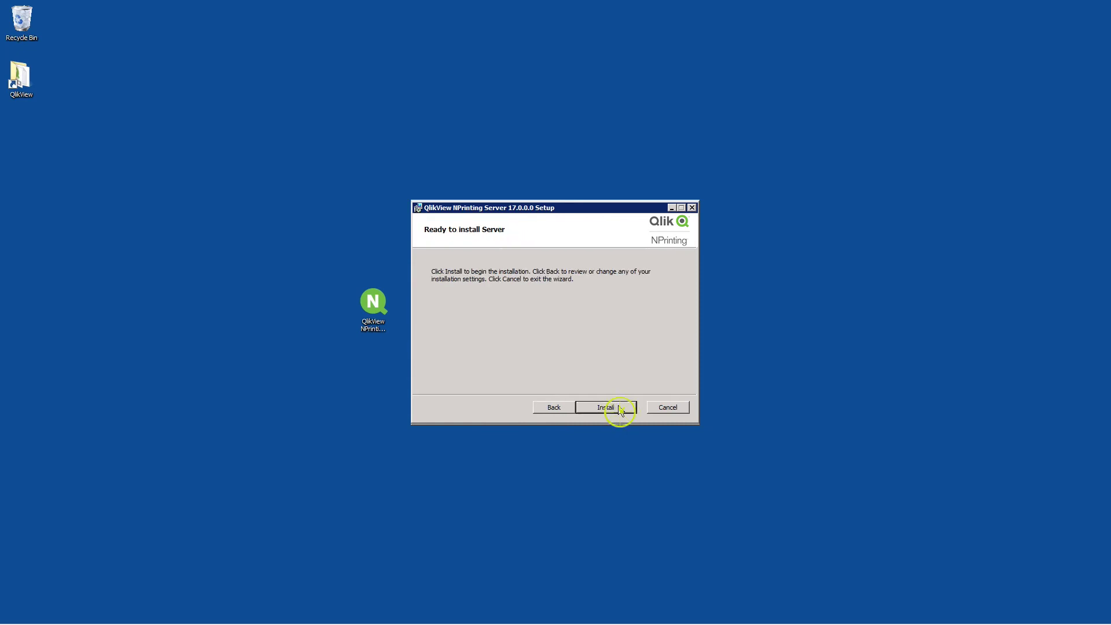
click(619, 408)
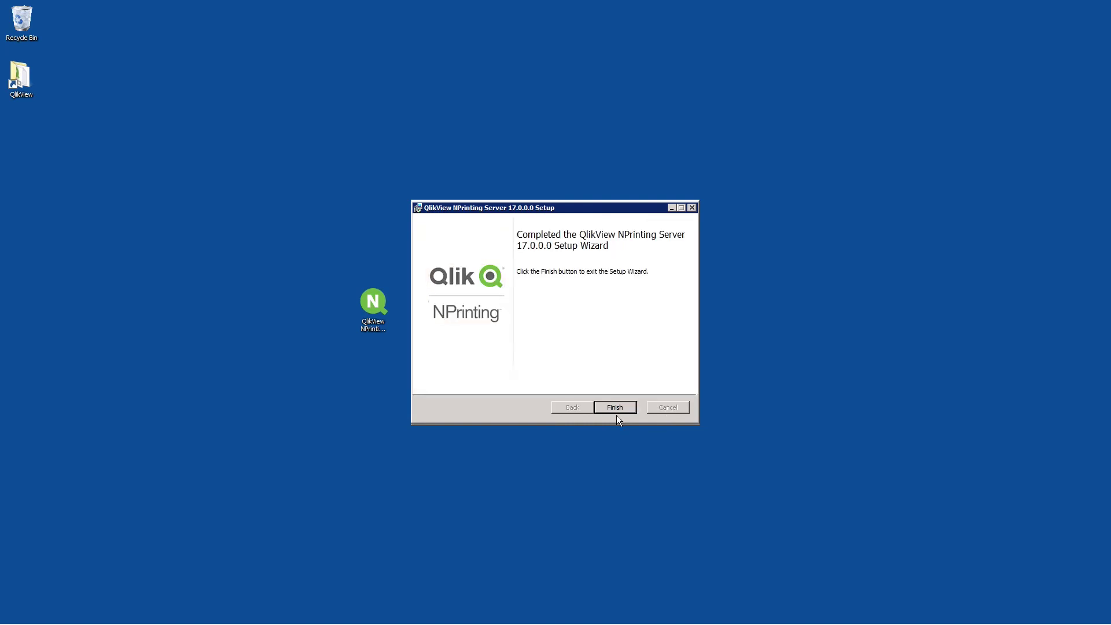
click(617, 407)
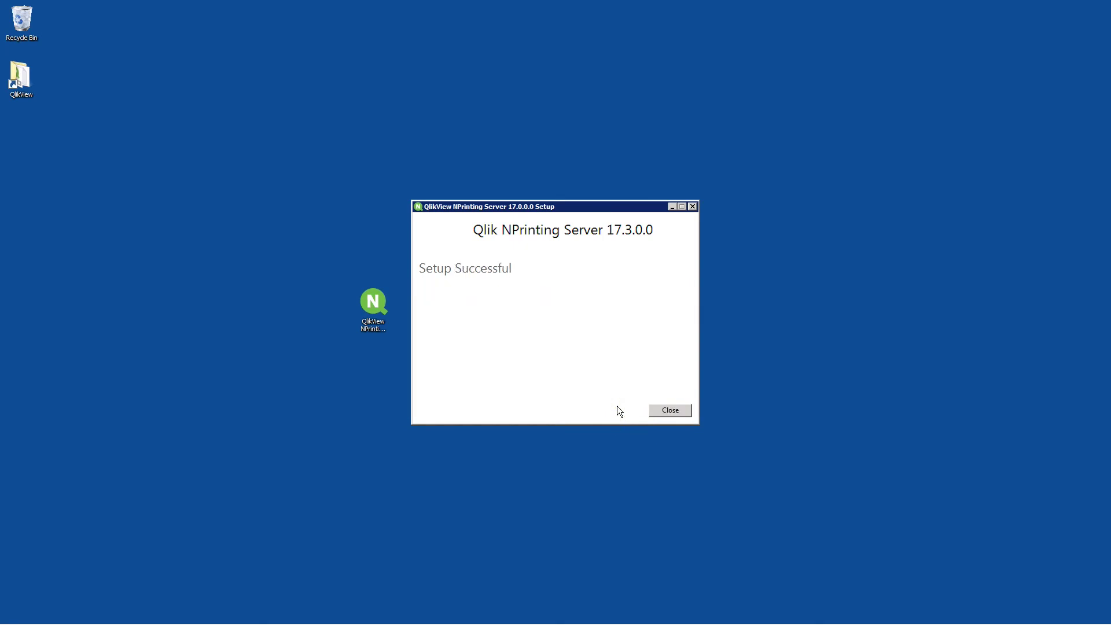
click(660, 414)
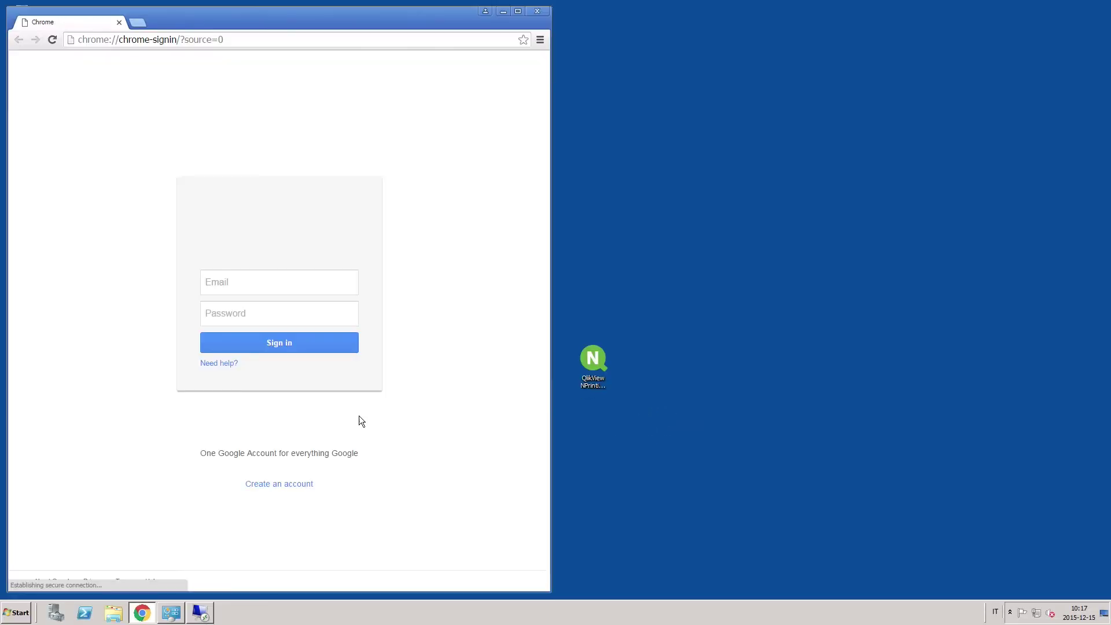
double_click(516, 12)
click(180, 23)
text(ht)
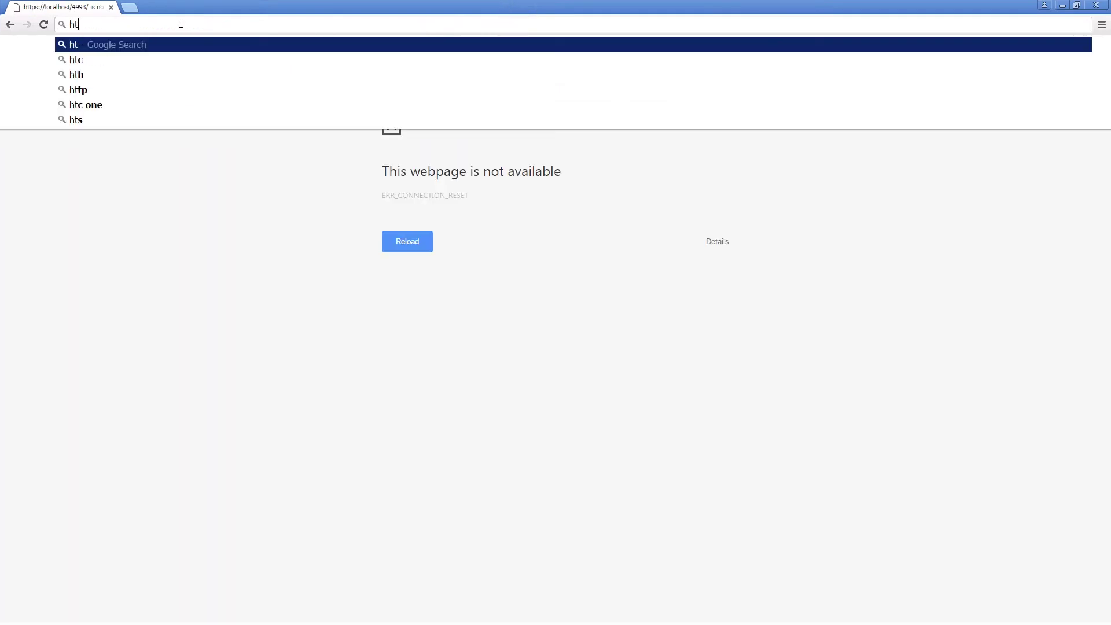
text(tps://localhost)
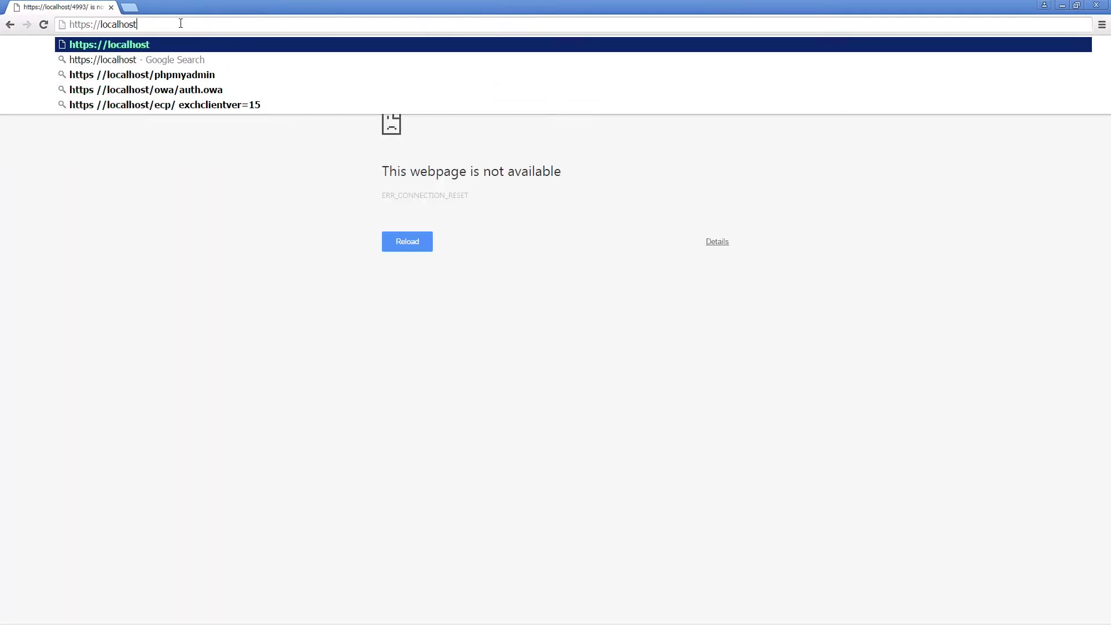
text(:4993/)
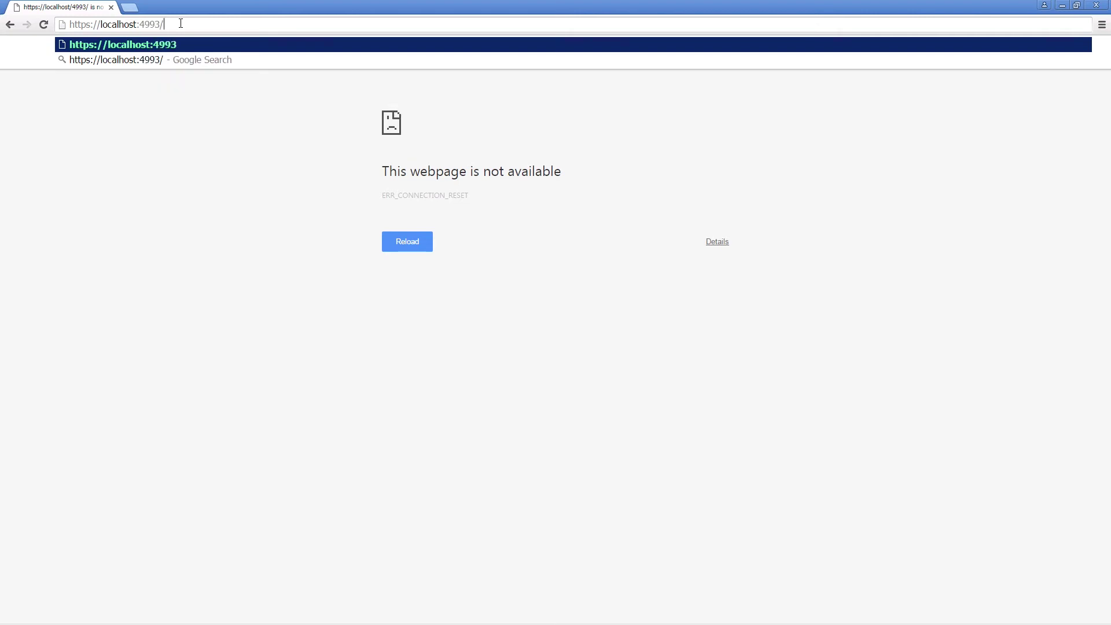
key(Return)
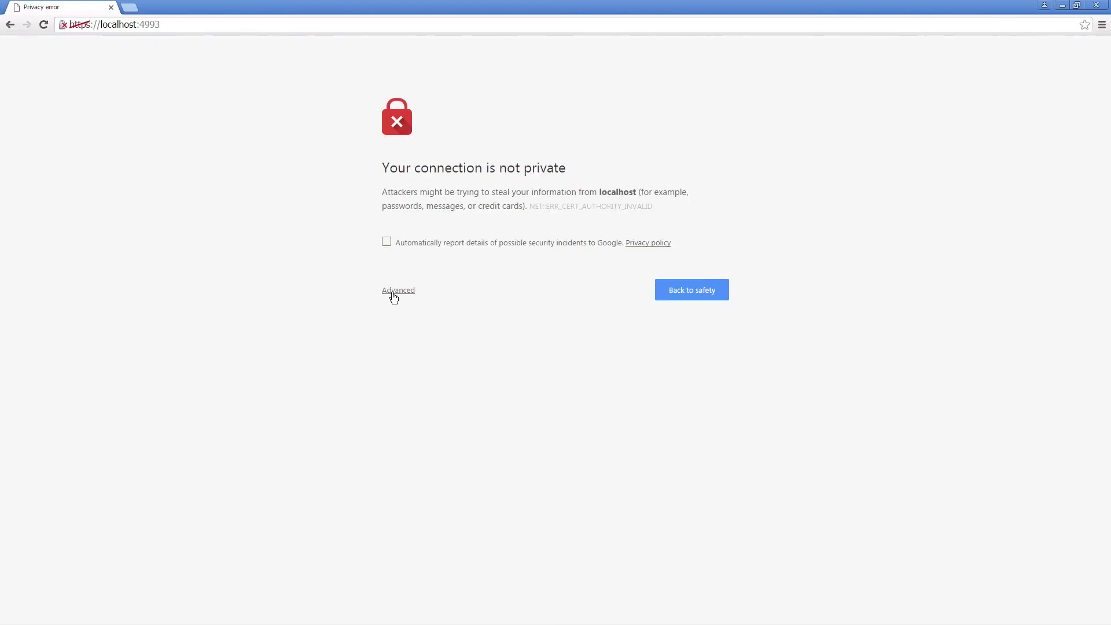
click(394, 296)
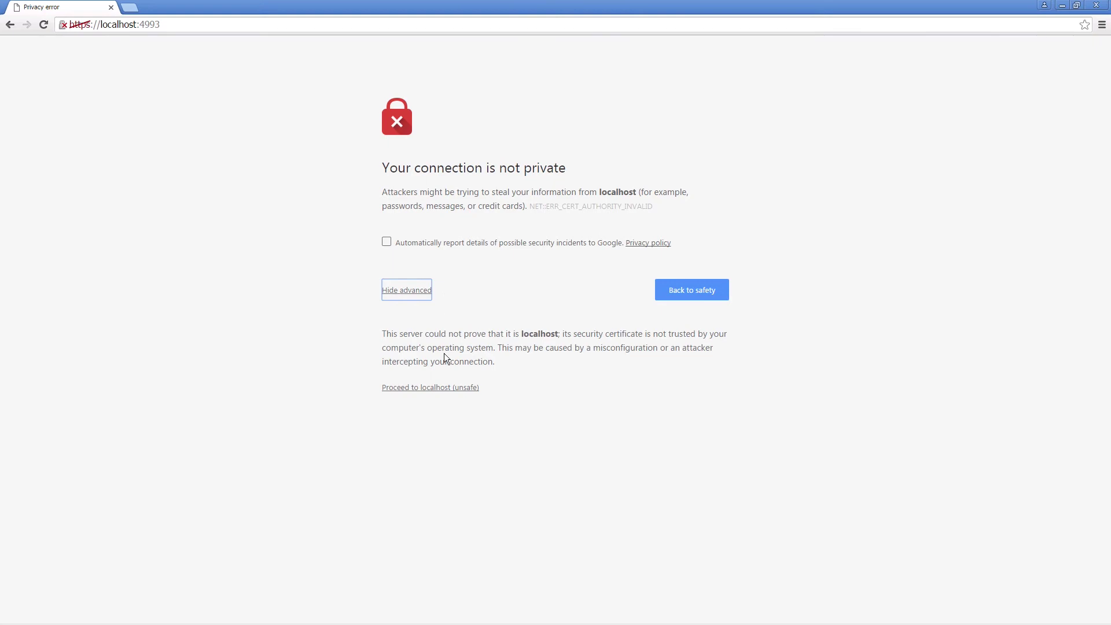
click(444, 392)
click(425, 207)
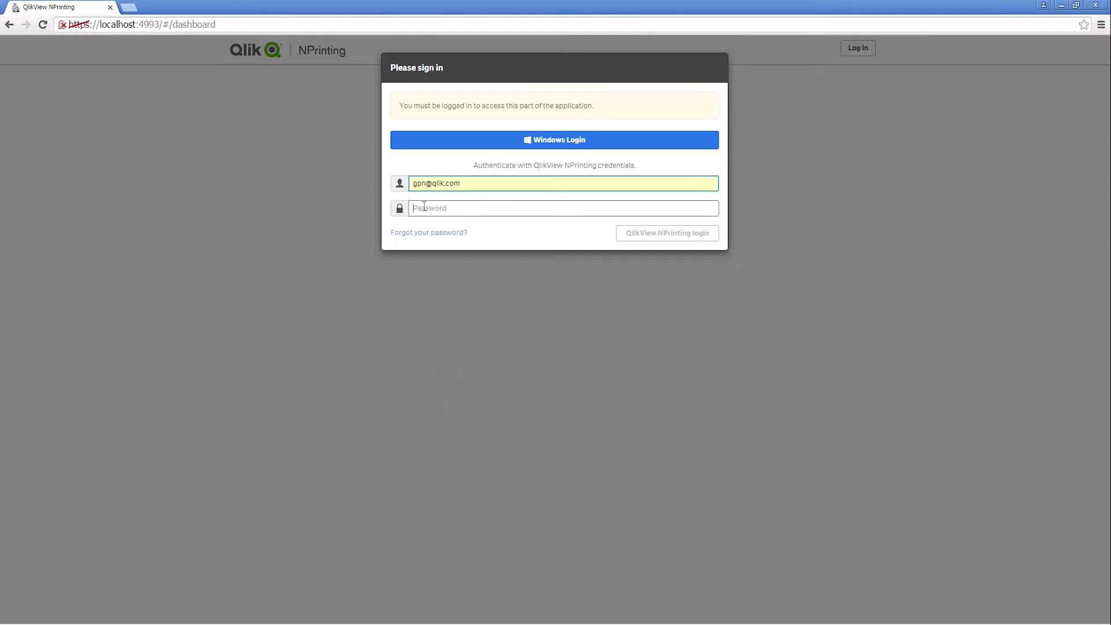
text(pass)
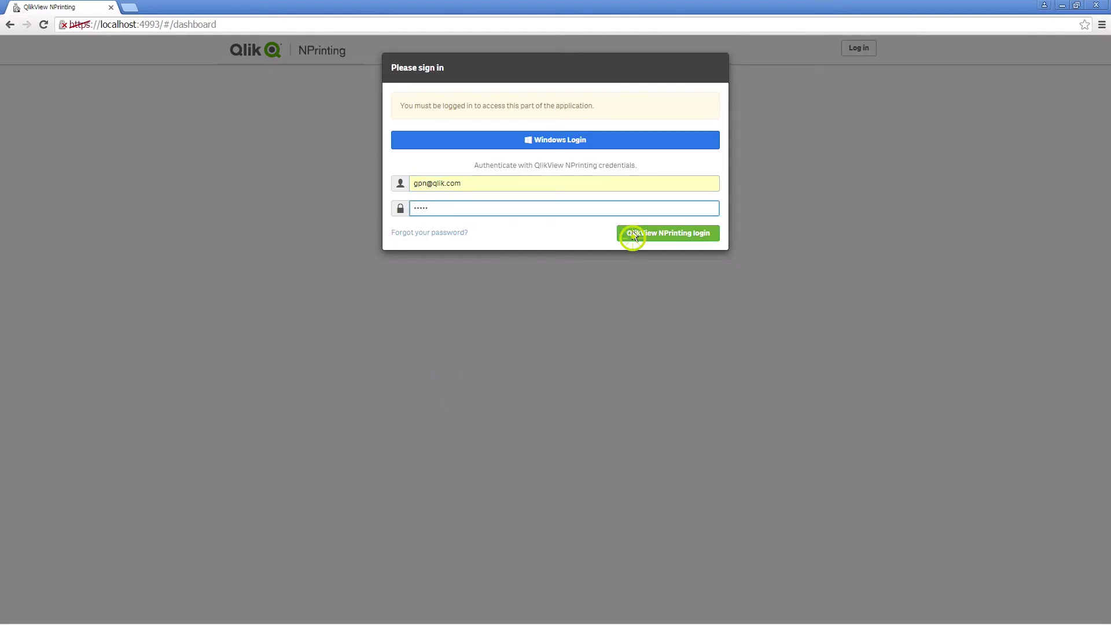
- Sign in and activate the licence with key, control number, user name and organization Qlik
click(637, 232)
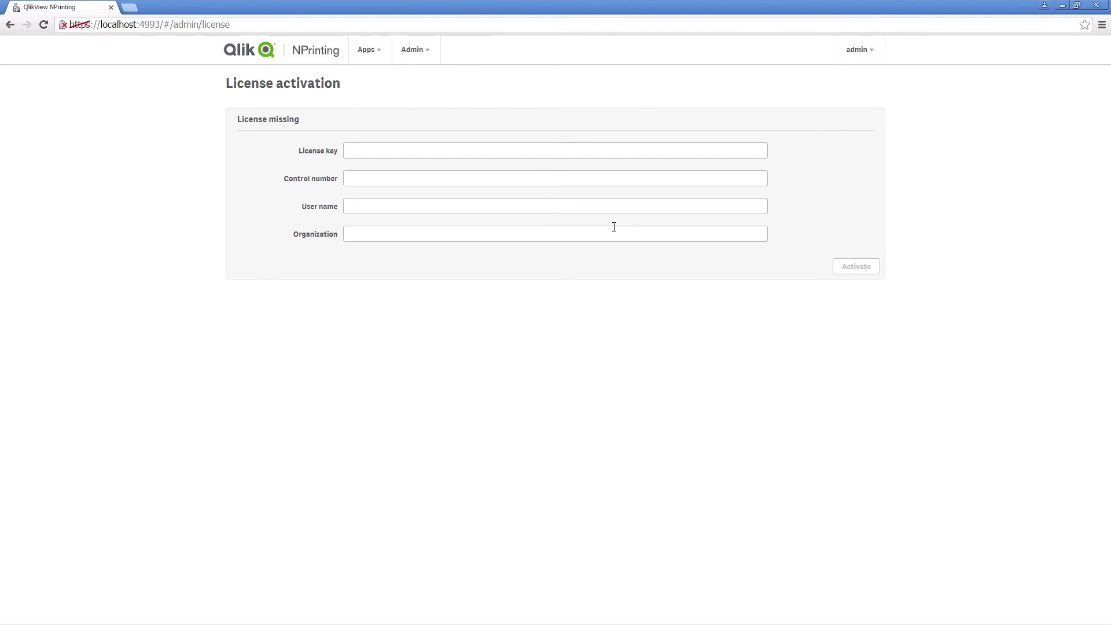
click(376, 149)
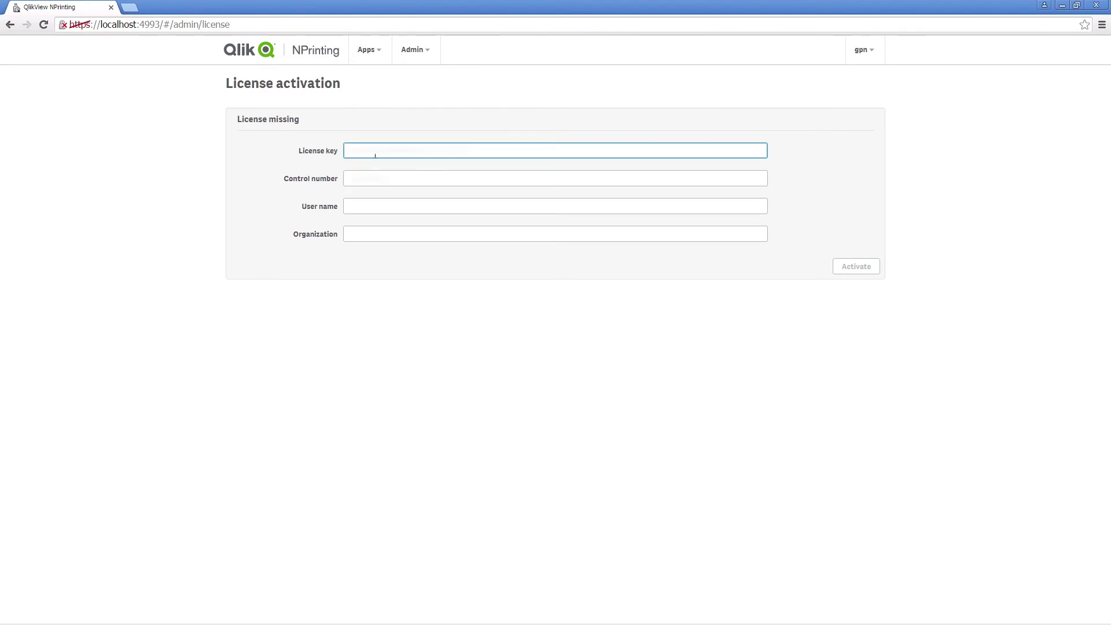
key(Tab)
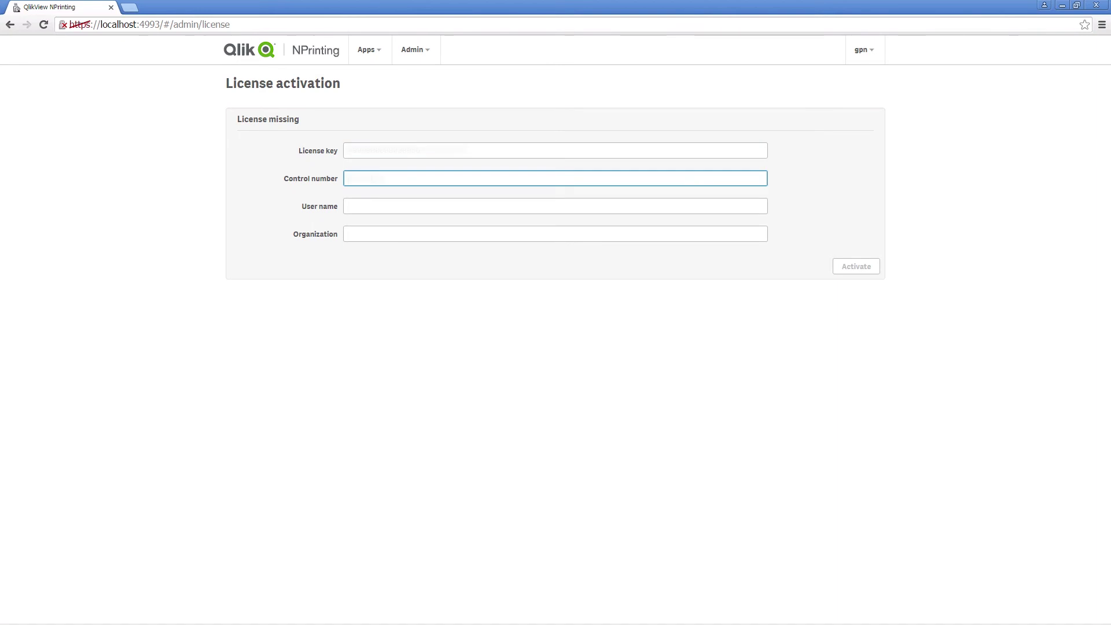
click(392, 206)
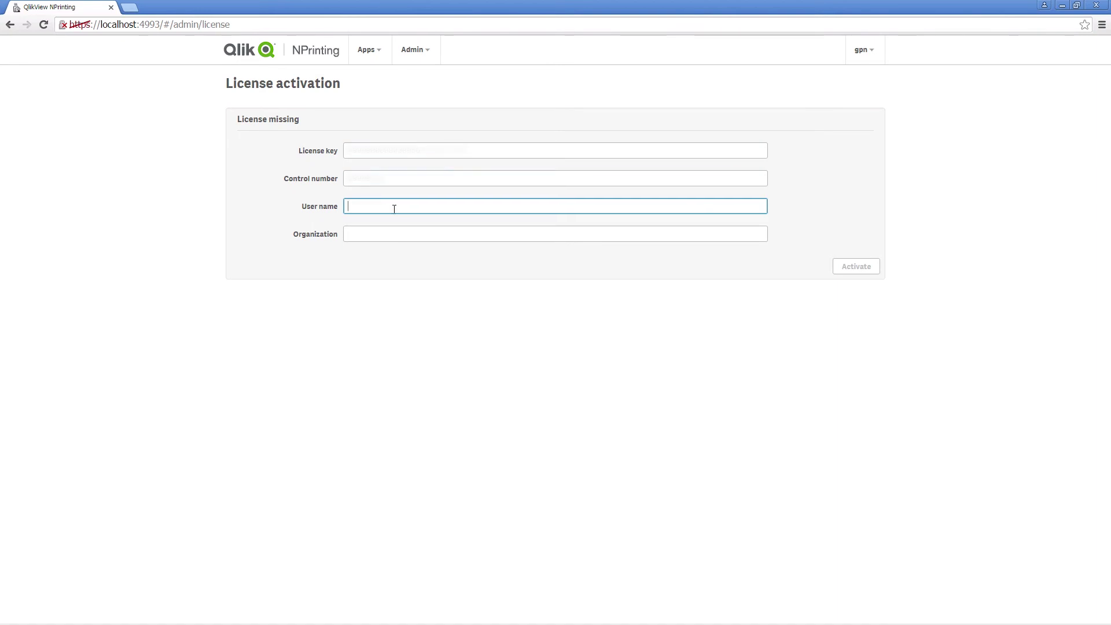
text(Gpn)
key(Tab)
text(Qlik)
click(818, 229)
click(859, 266)
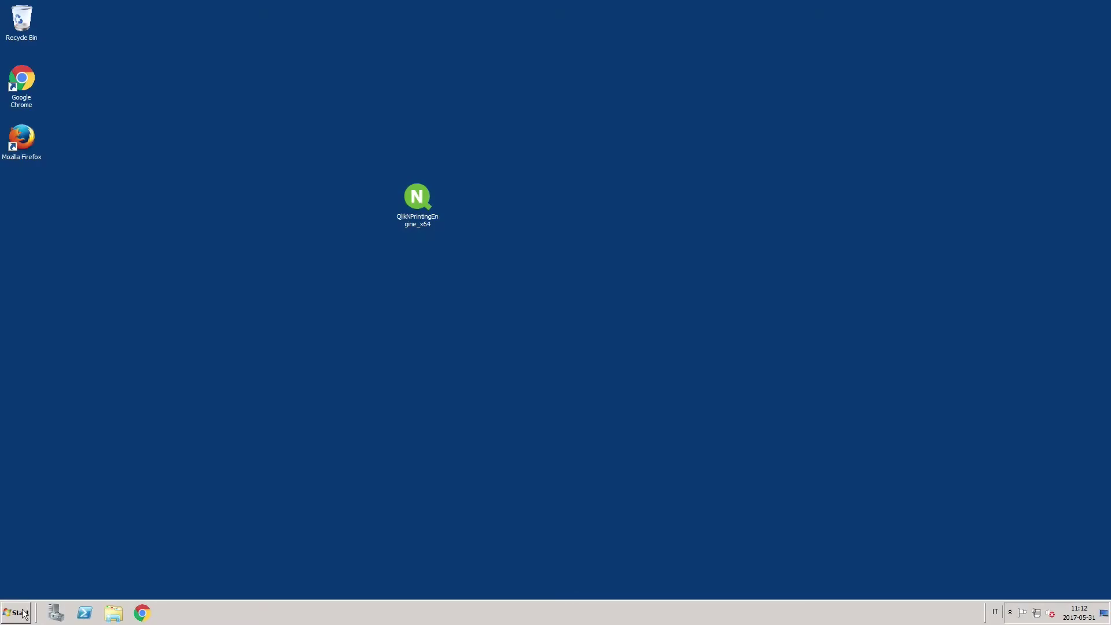
click(11, 617)
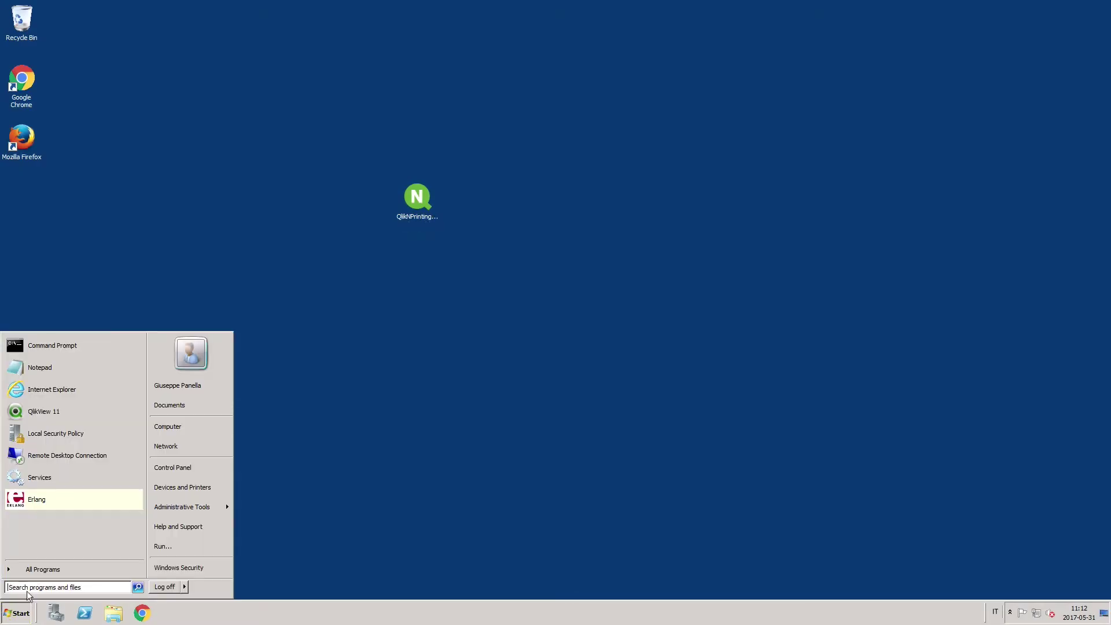
- Search 'fire' to launch Windows Firewall with Advanced Security maximized, showing Inbound Rules
text(fire)
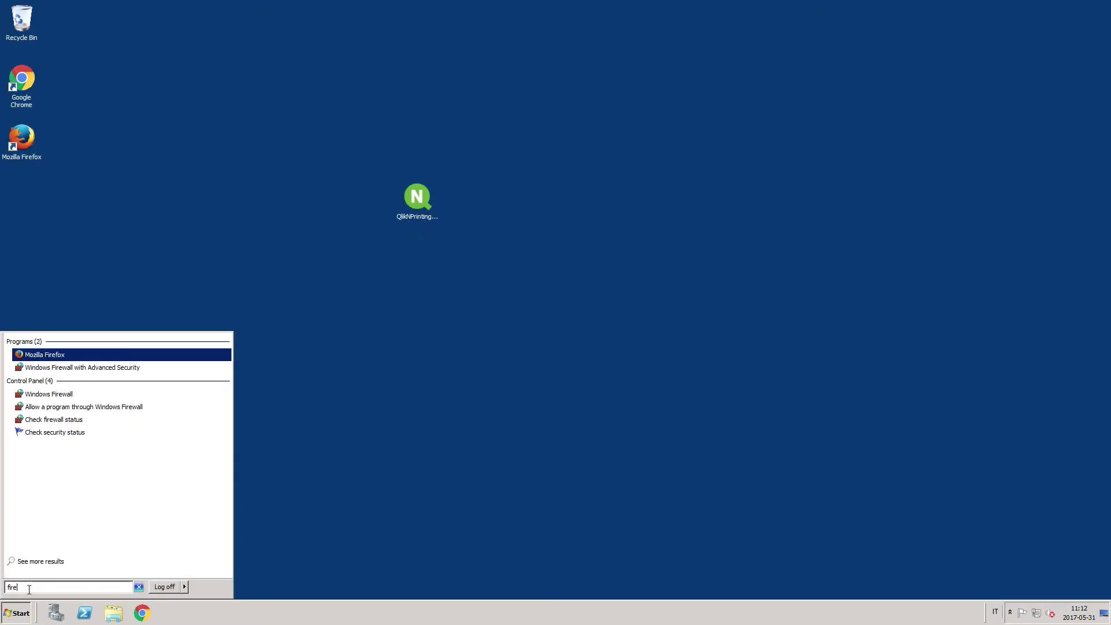
click(59, 369)
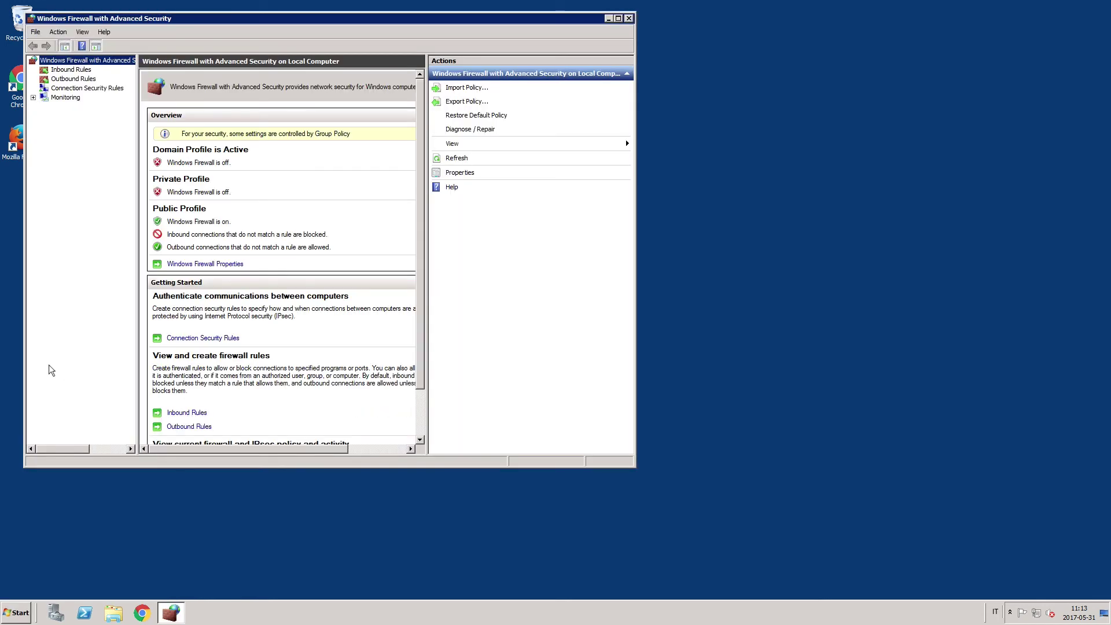
click(618, 18)
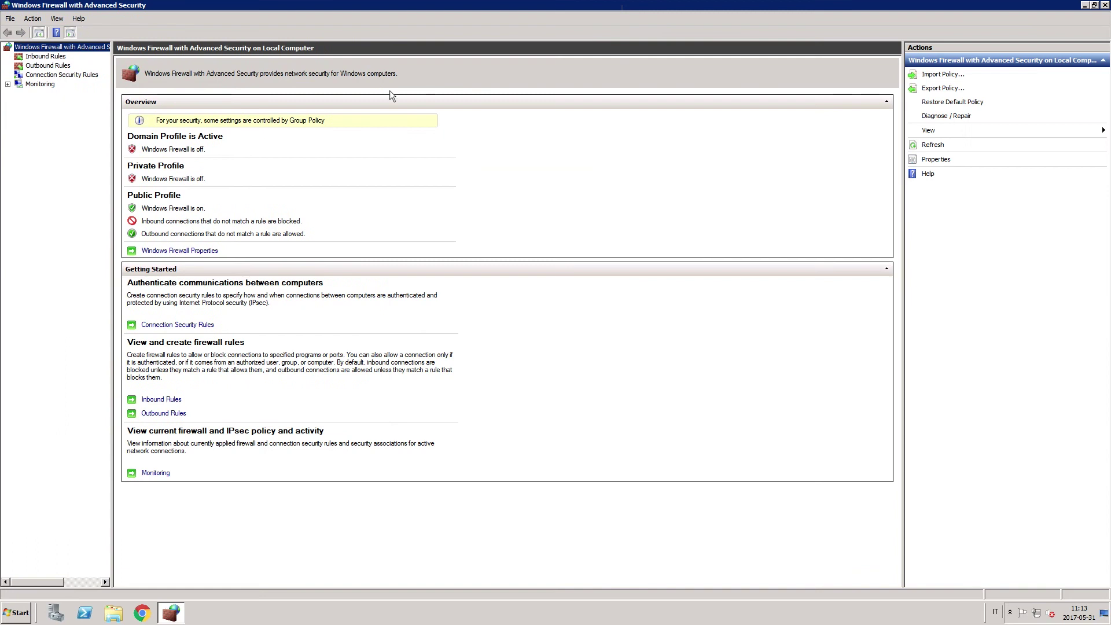
click(42, 57)
- Start a new port-based inbound rule for TCP ports 80, 443, 4993, 4994, 4995, 4996
right_click(42, 59)
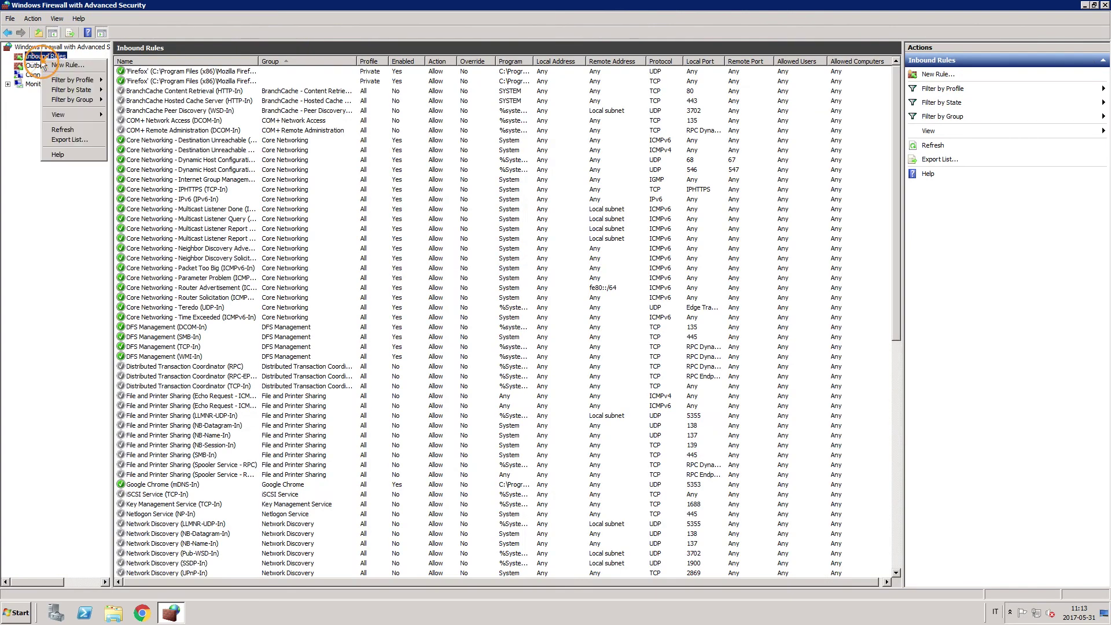
click(61, 66)
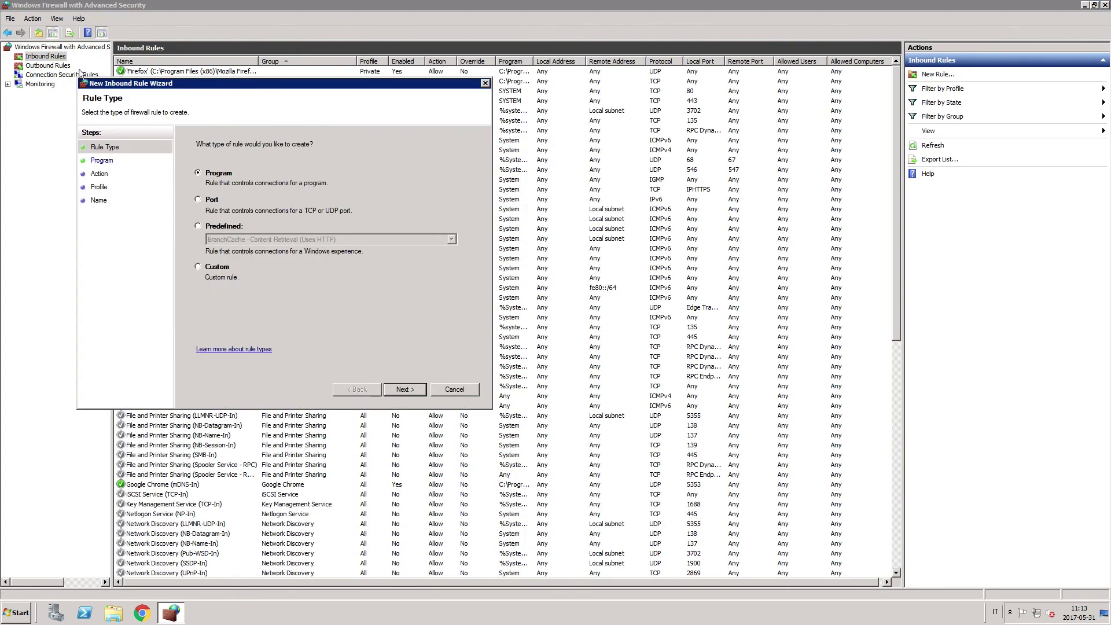
click(199, 200)
click(420, 389)
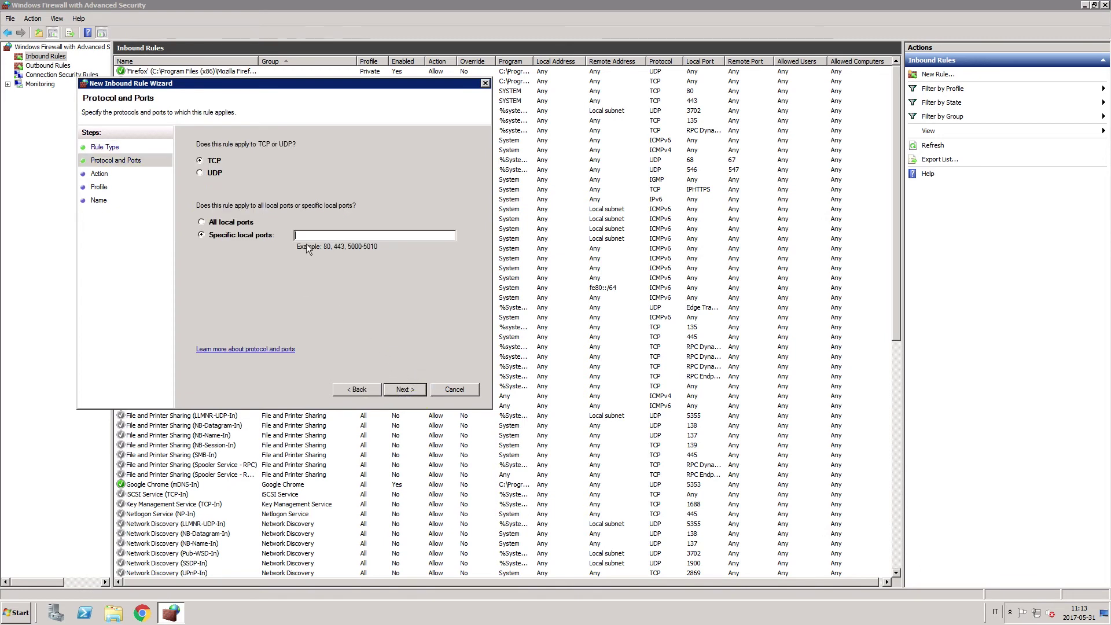
text(80, 443, 4993, 4994, 4995, 4996)
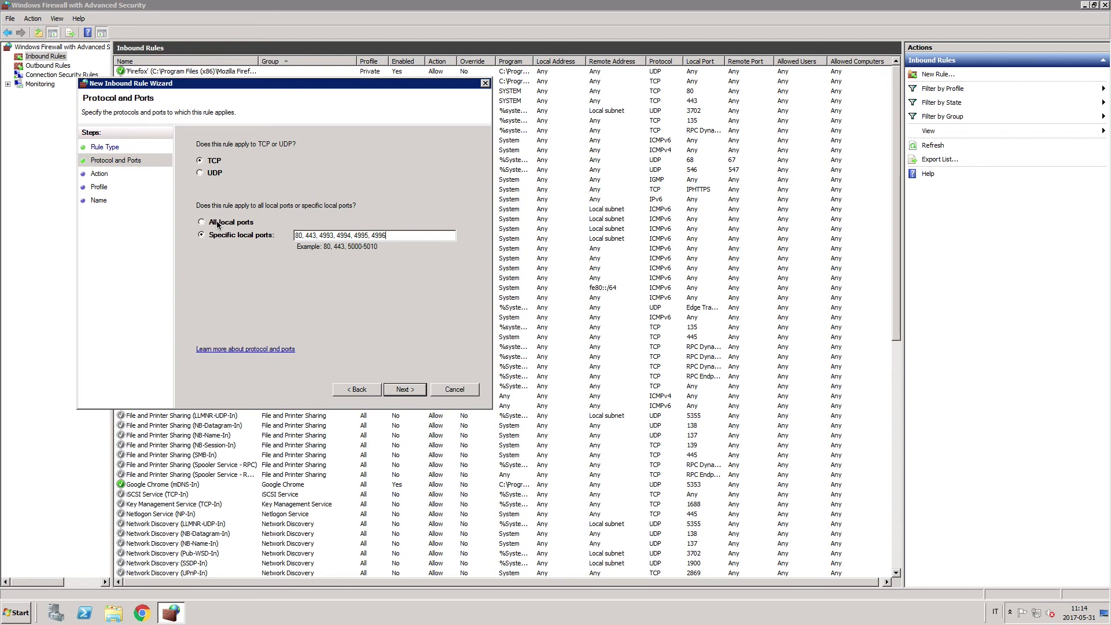
- Allow the connection on all profiles and name the rule 'Inbound ports for Qlik NPrinting'
click(399, 390)
click(403, 391)
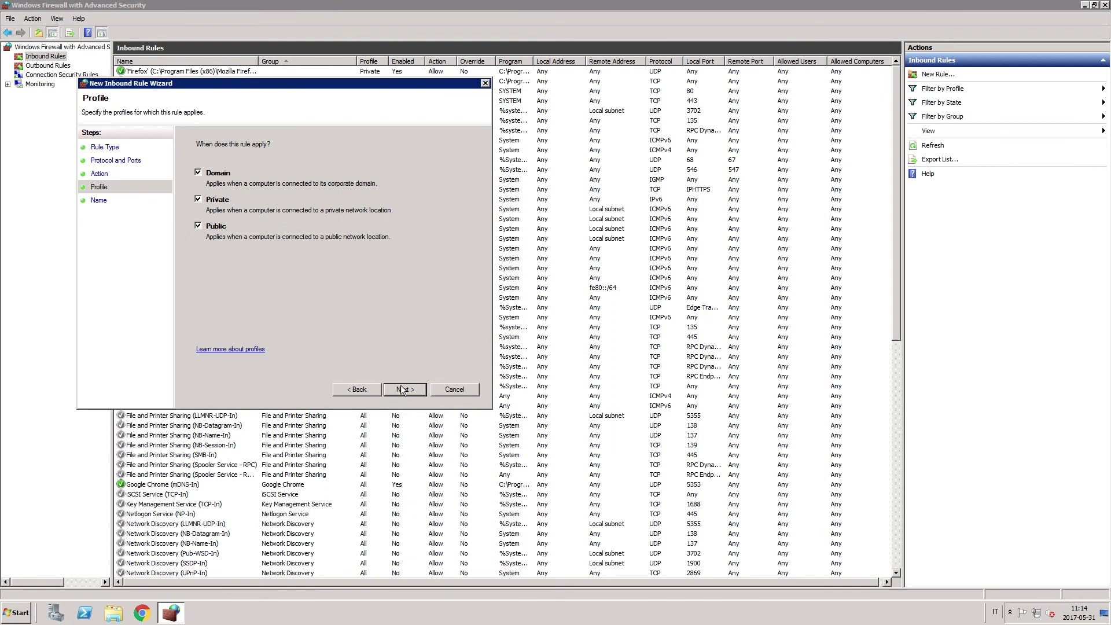
click(404, 391)
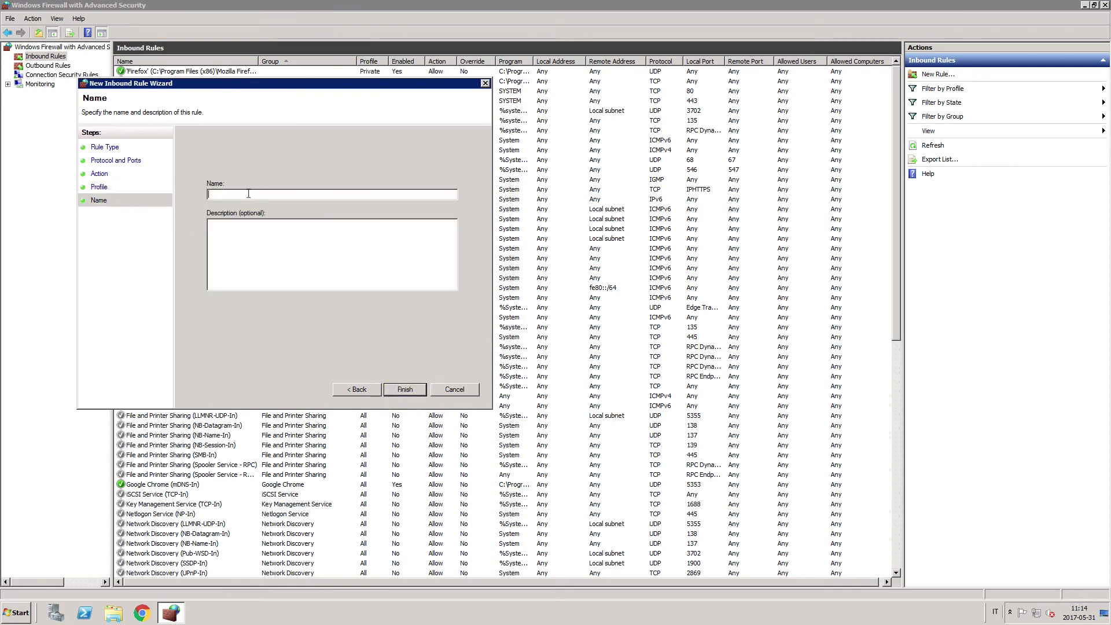
text(Inbound ports for Qlik NPrinting)
- Begin another port-based inbound rule covering local TCP ports 5672, 4369, 4994
click(405, 389)
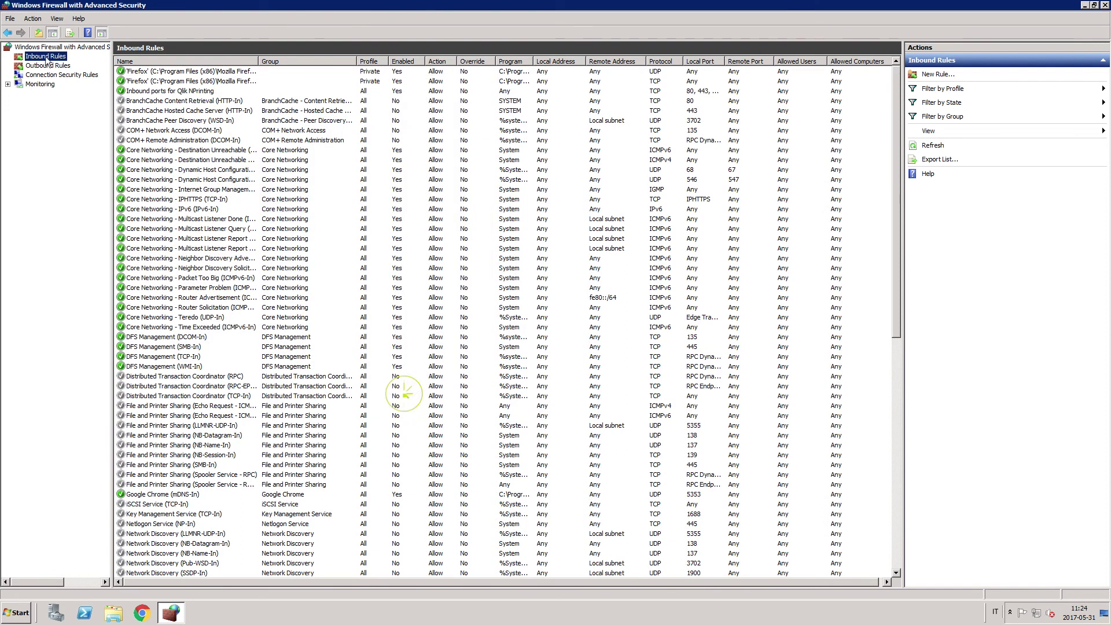
right_click(35, 57)
key(Escape)
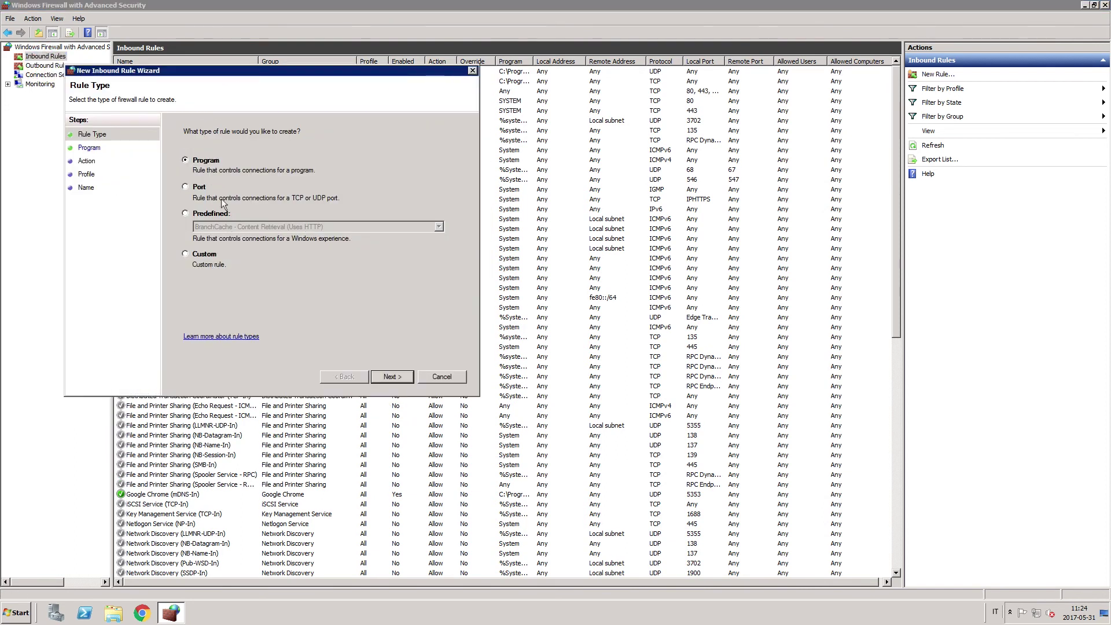
click(185, 187)
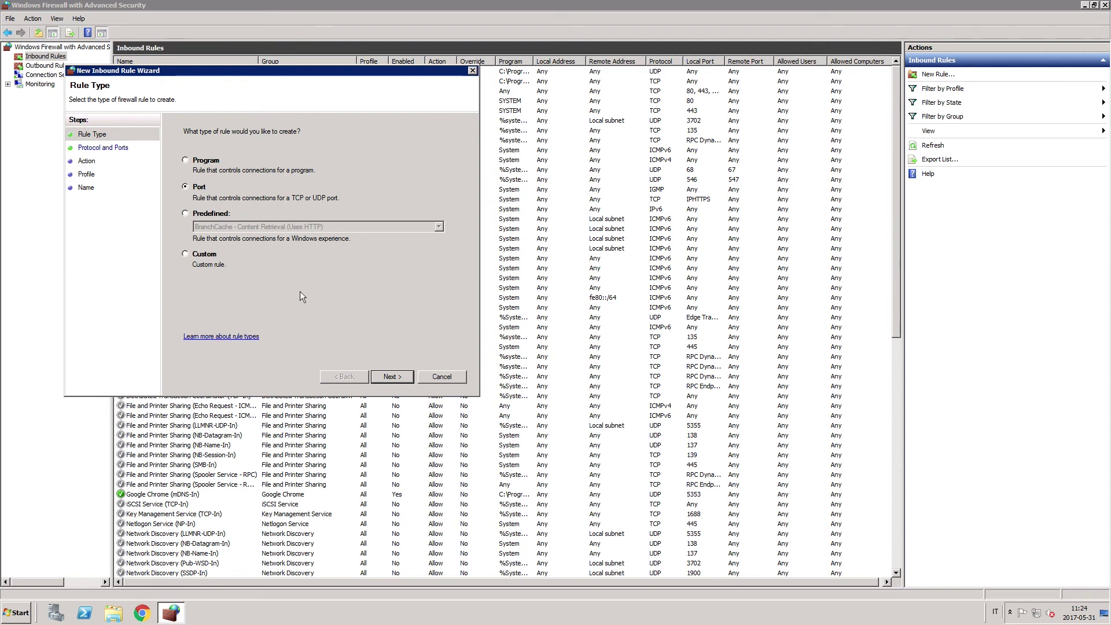
click(403, 374)
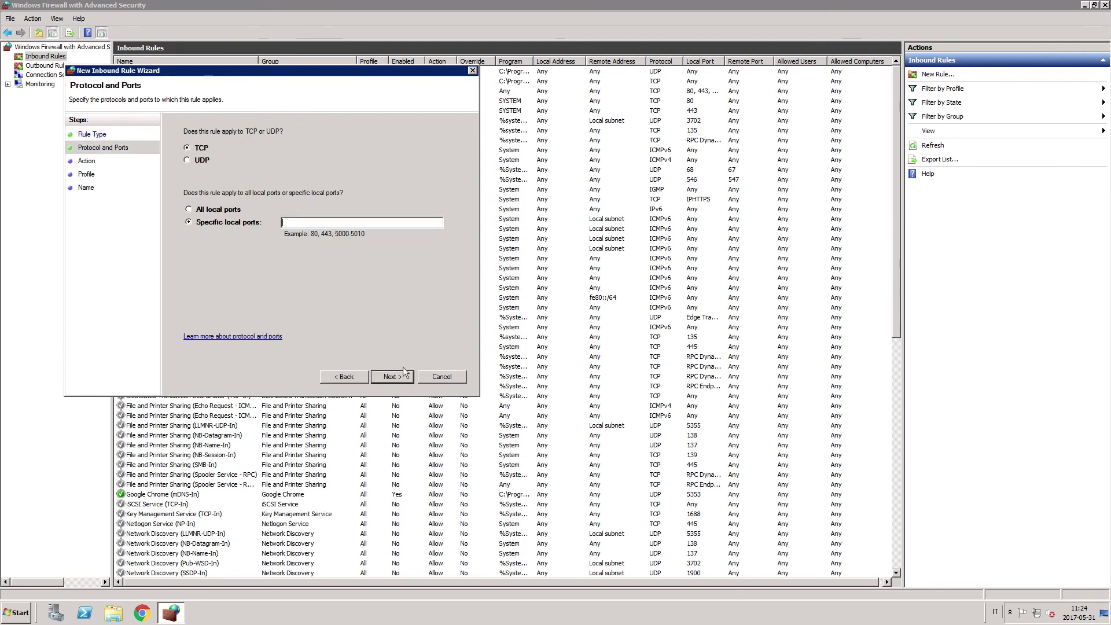
click(306, 225)
text(5672, 4369, 4994)
- Allow the connection on all profiles and save it as 'Inbound ports for Qlik NPrinting multi-engine deployment'
key(Return)
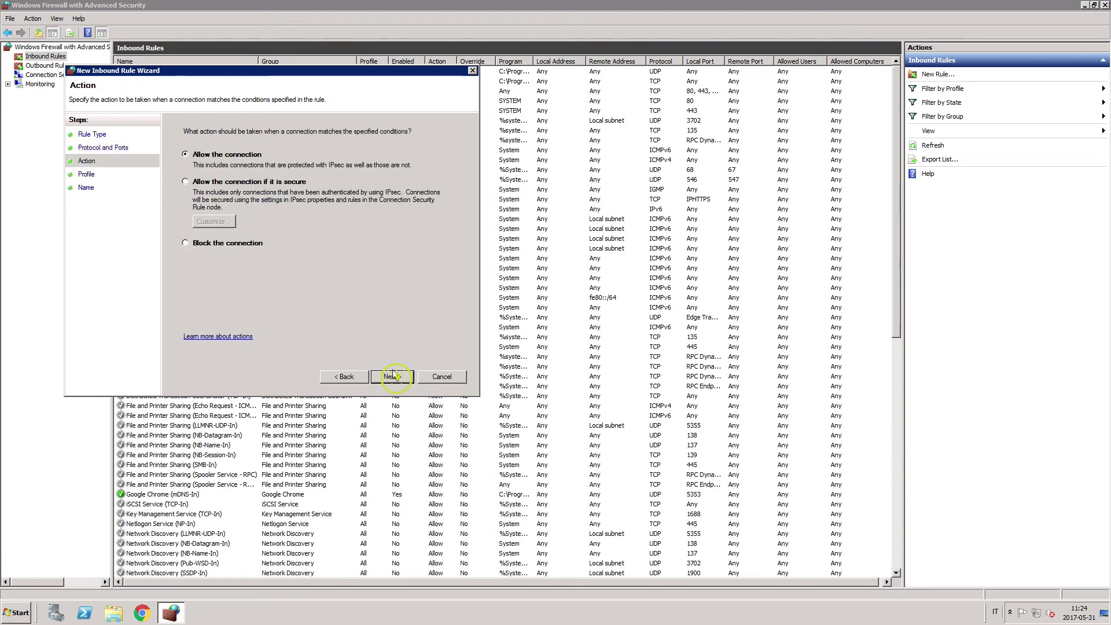
click(389, 375)
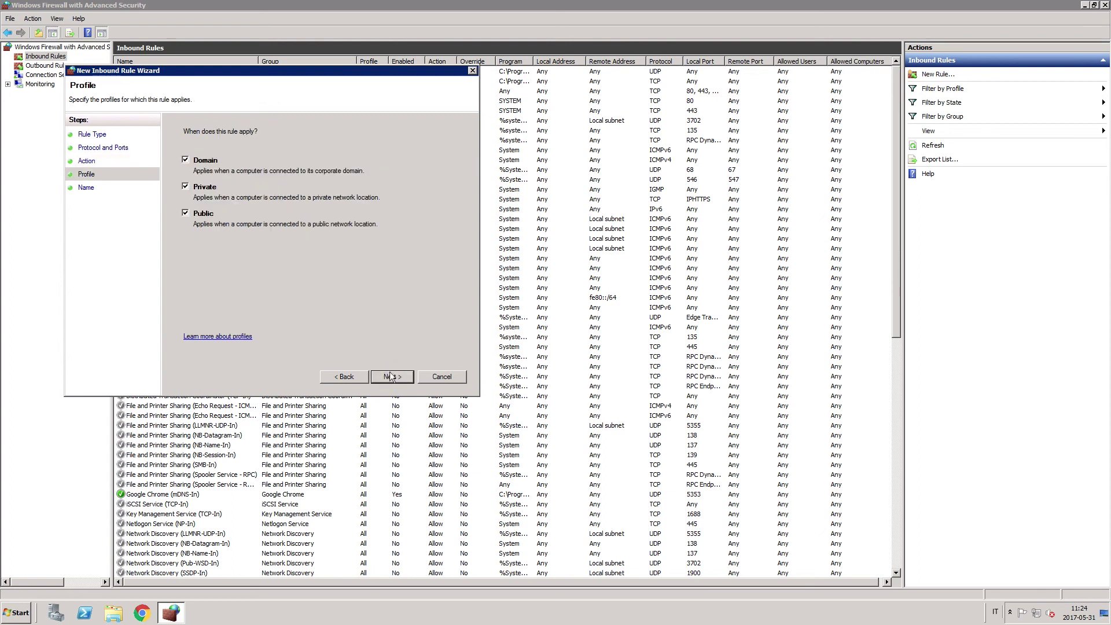
click(388, 373)
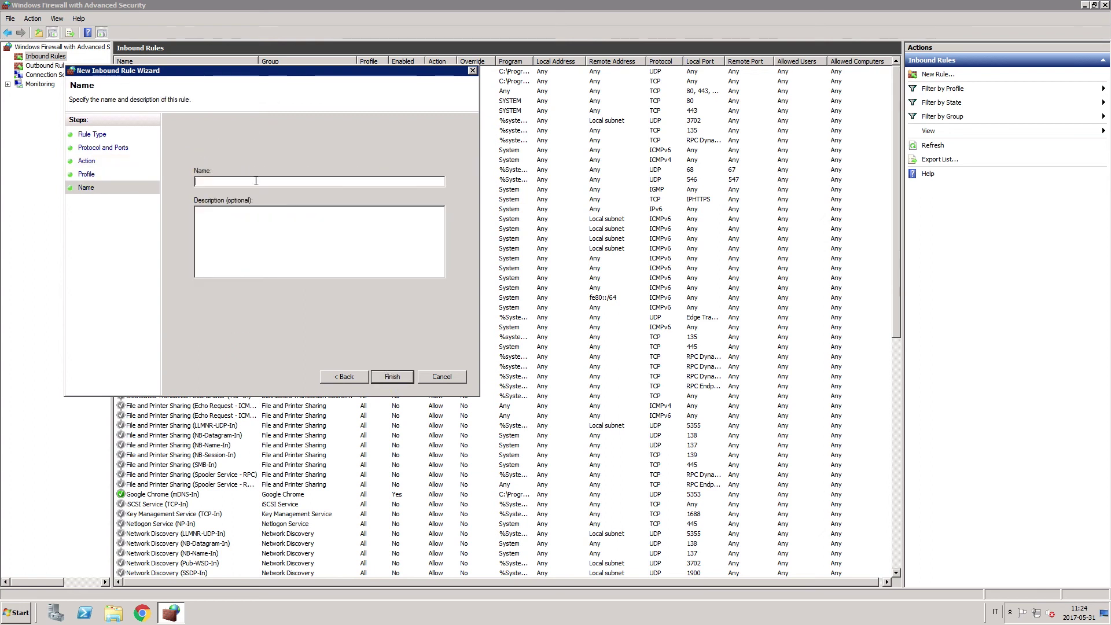
text(Inbound ports for Qlik NPrinting multi-engine deployment)
click(387, 377)
- Start a new port-based outbound rule for TCP remote ports 4242 and 4243
right_click(33, 65)
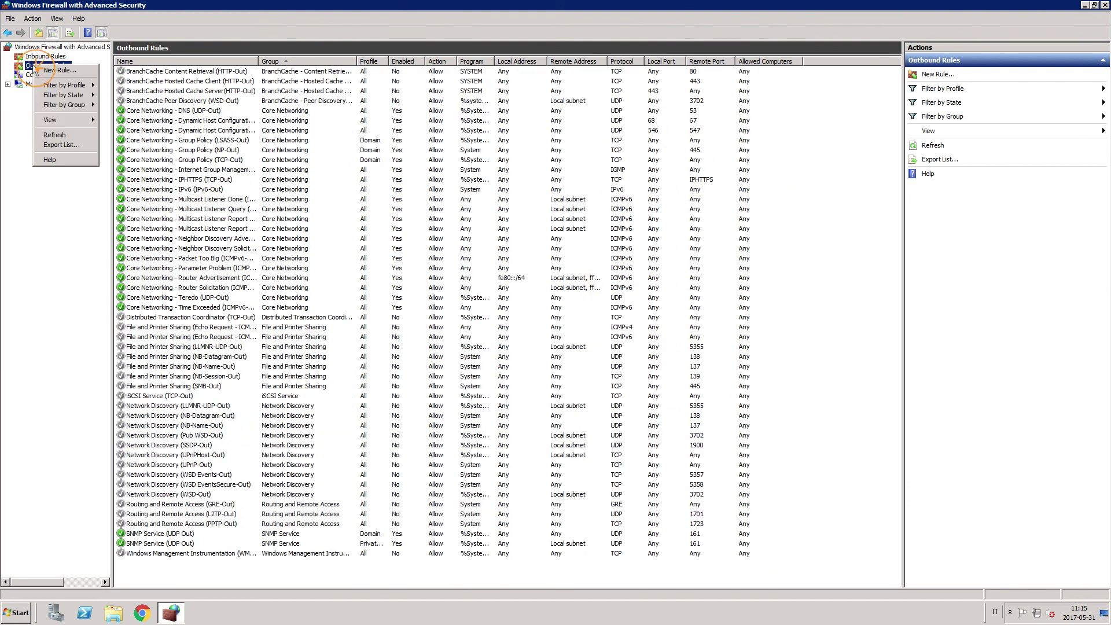
click(36, 70)
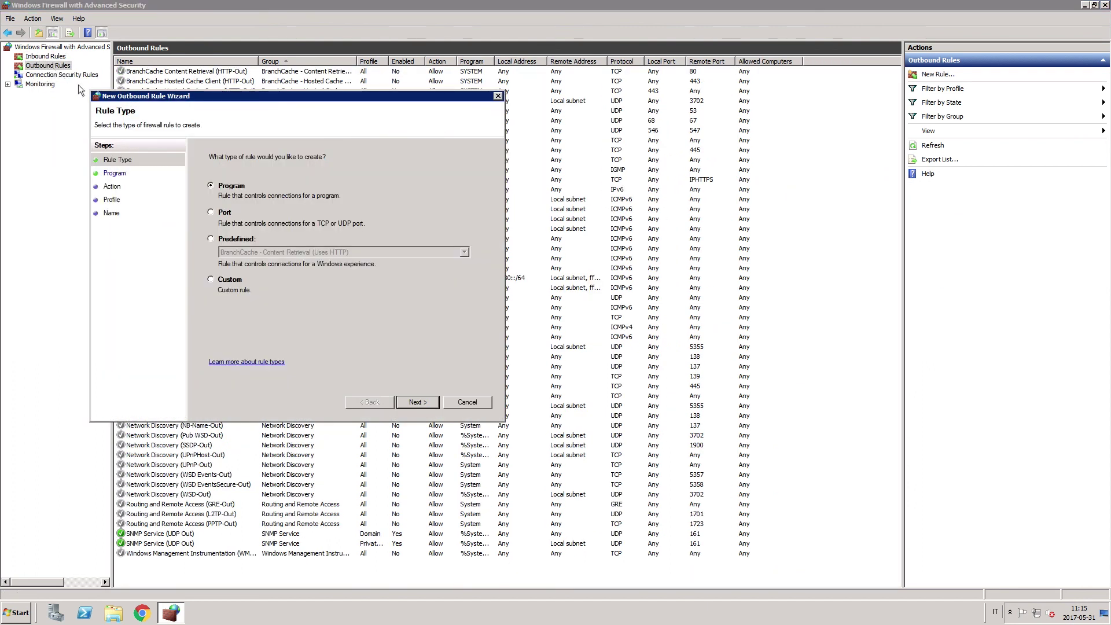
click(210, 212)
click(417, 402)
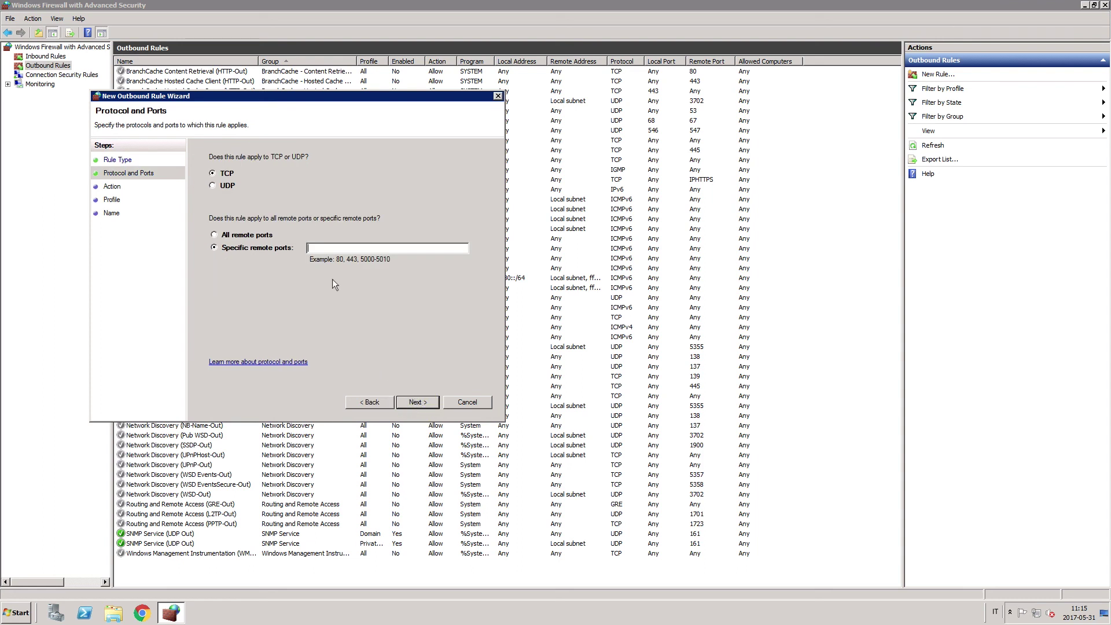
text(4242, 4243)
- Allow the connection on all profiles and save it as 'Outbound ports for Qlik NPrinting'
click(432, 403)
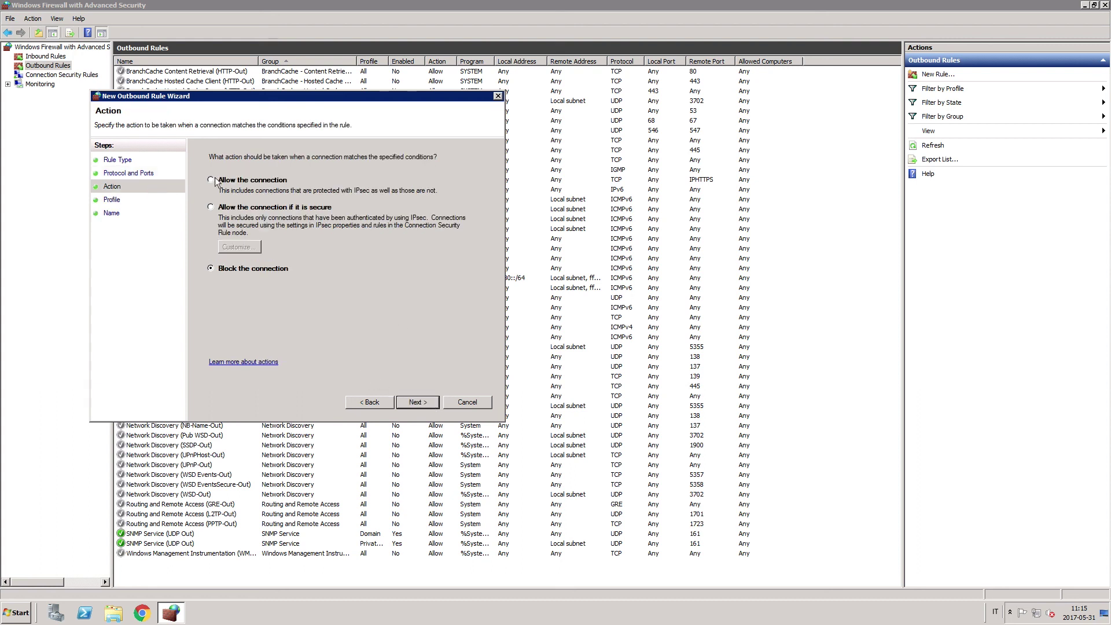
click(210, 180)
click(417, 403)
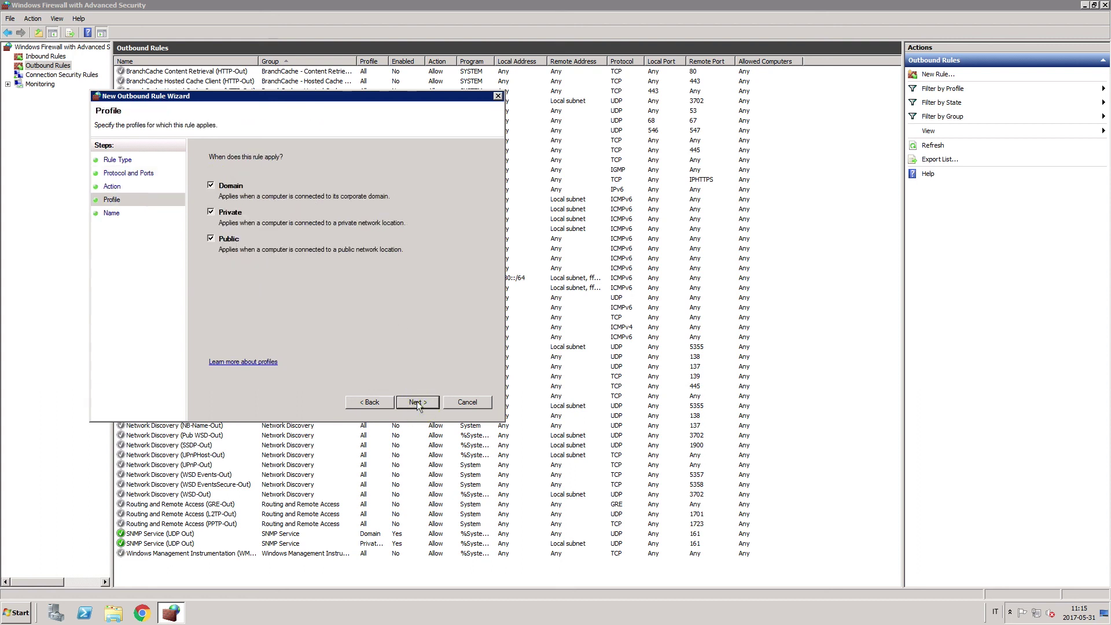
click(417, 401)
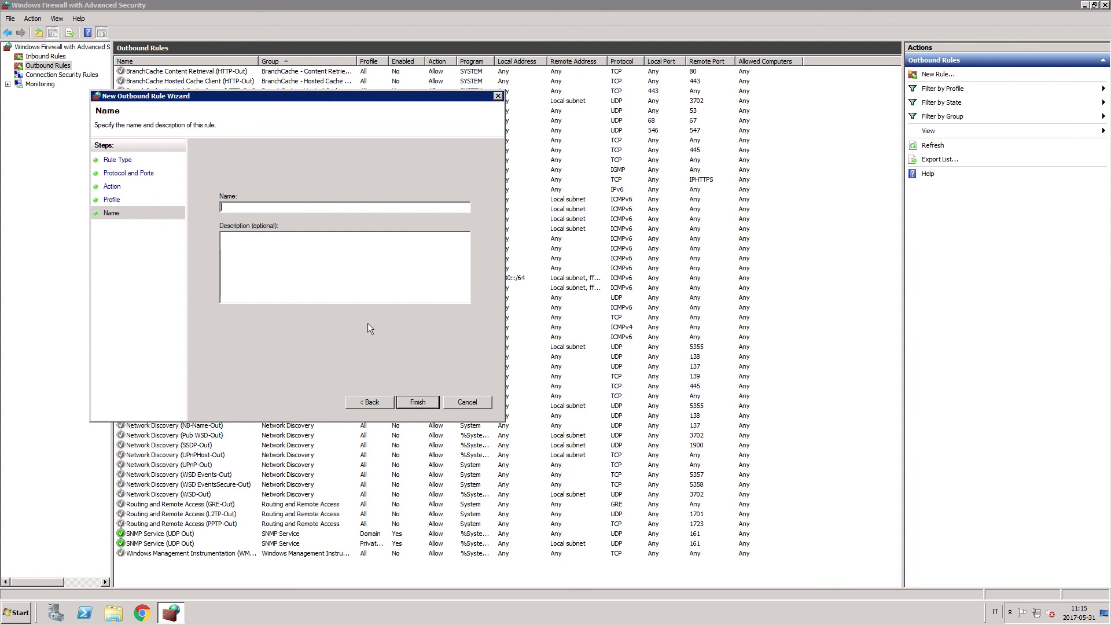
text(Oubound ports for QI)
text(ik NPrinting)
click(415, 402)
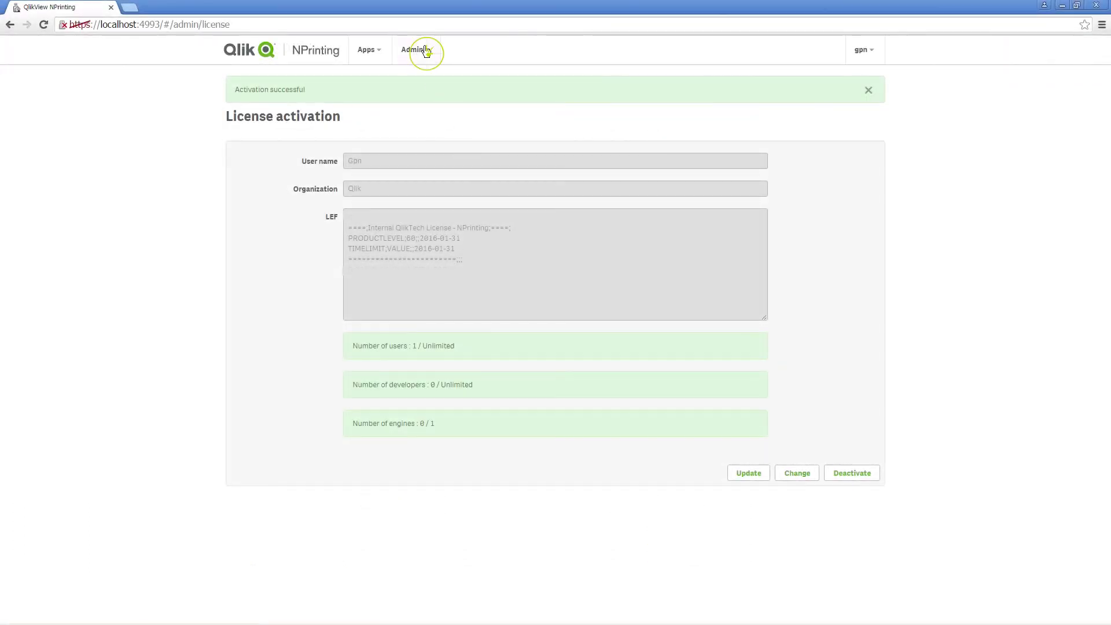
- Go to Admin > Engine manager and open the Add engine form
click(427, 52)
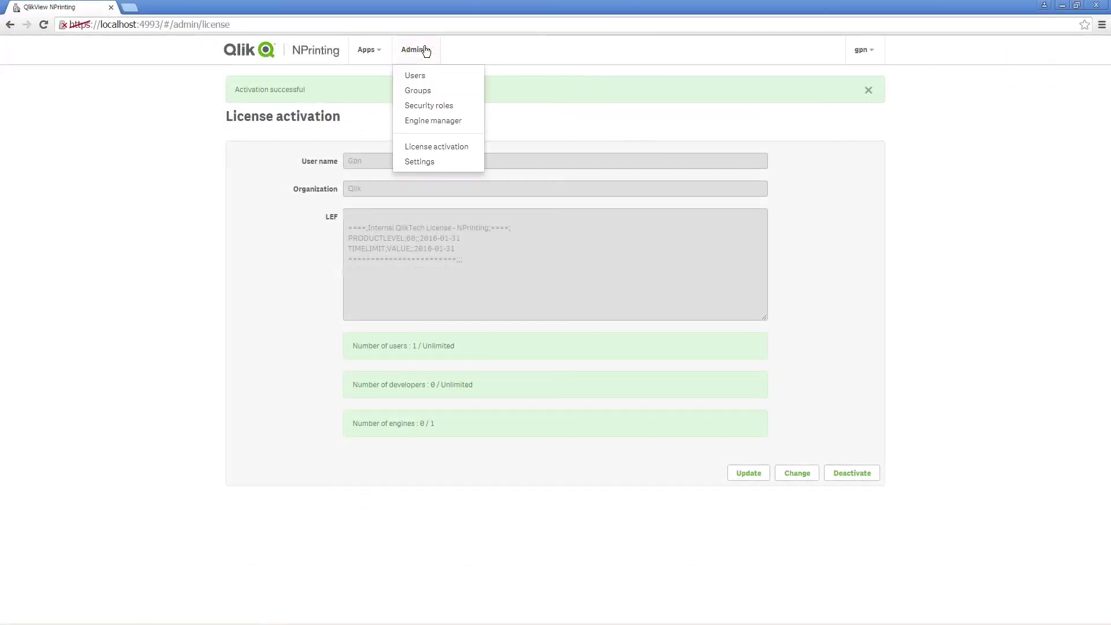
click(431, 120)
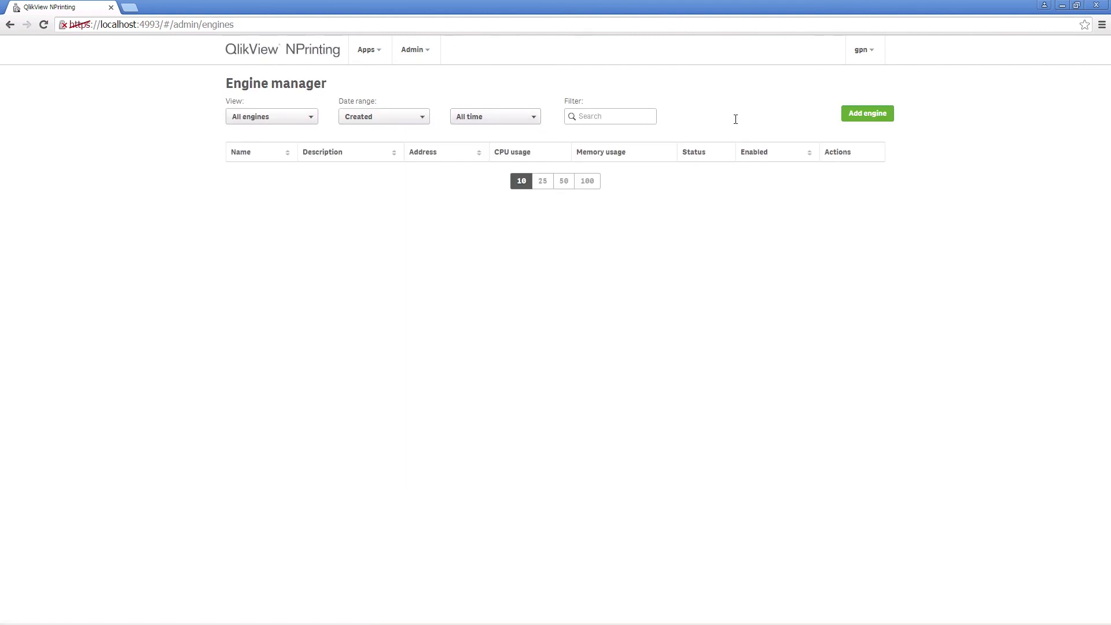
click(860, 115)
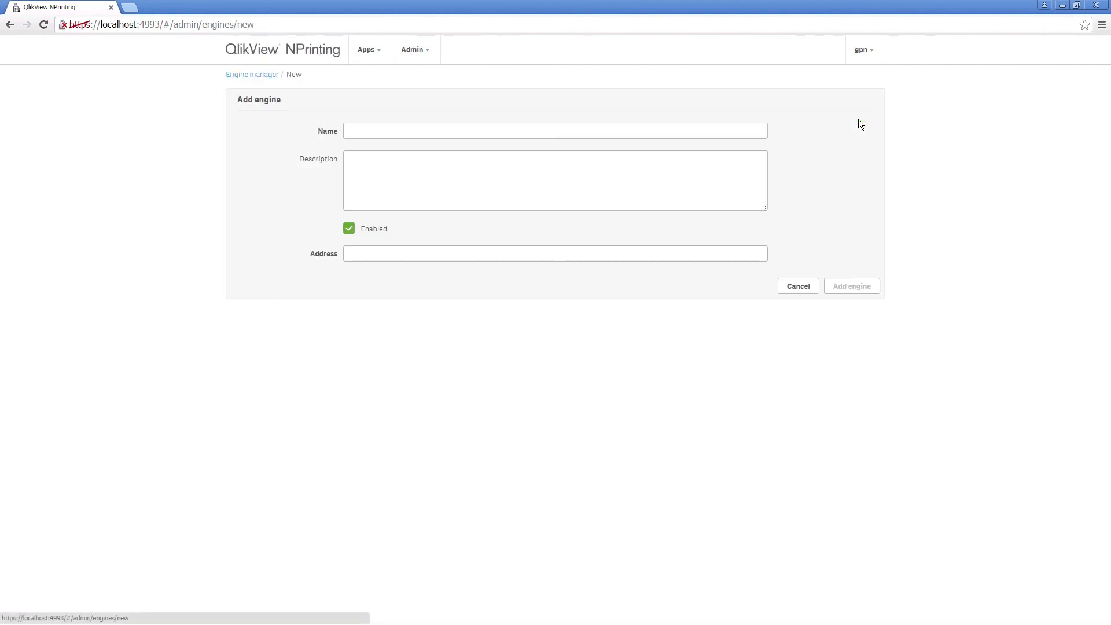